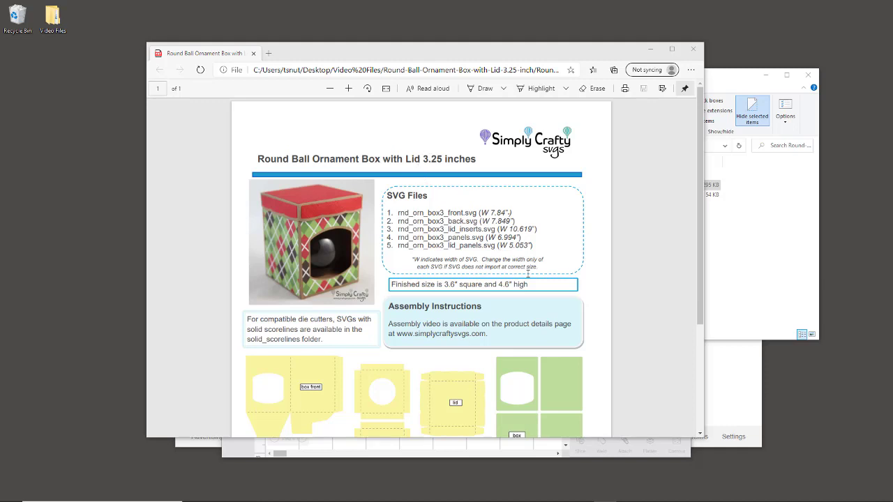
Step: Google 'mm to inches' and enter 80 millimetres to get 3.14961 inches
left_click(731, 417)
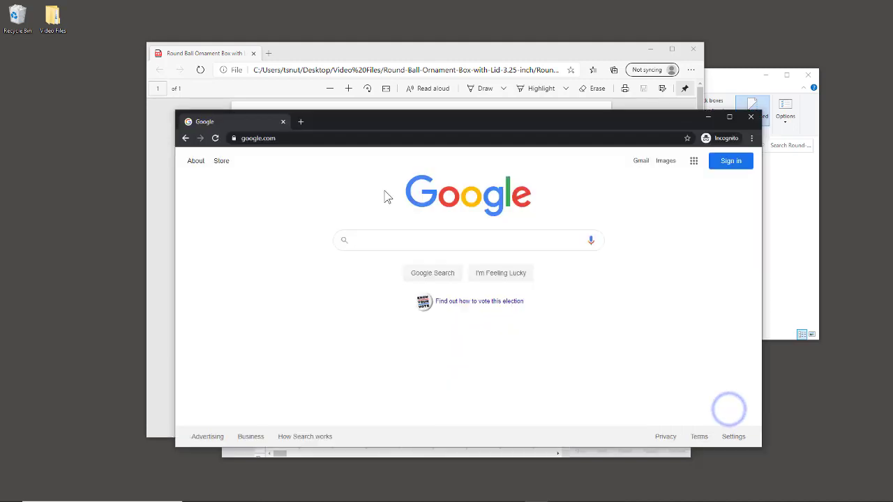
left_click(441, 246)
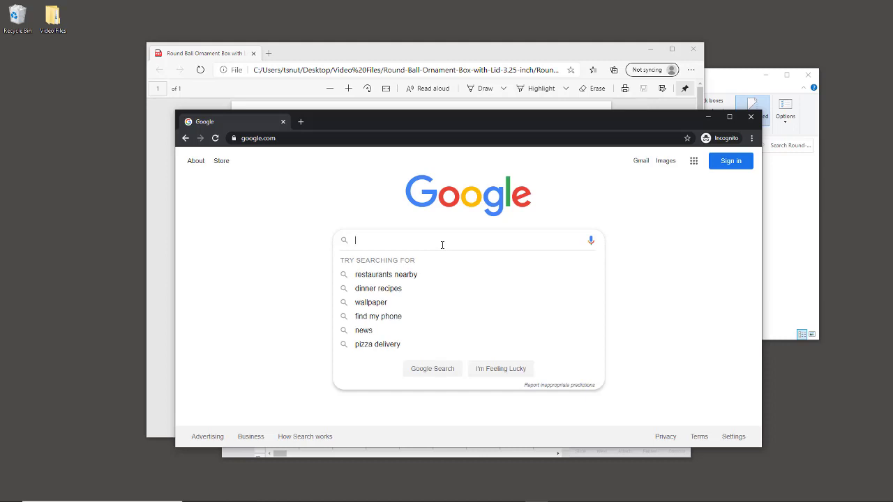
type("mm to inches")
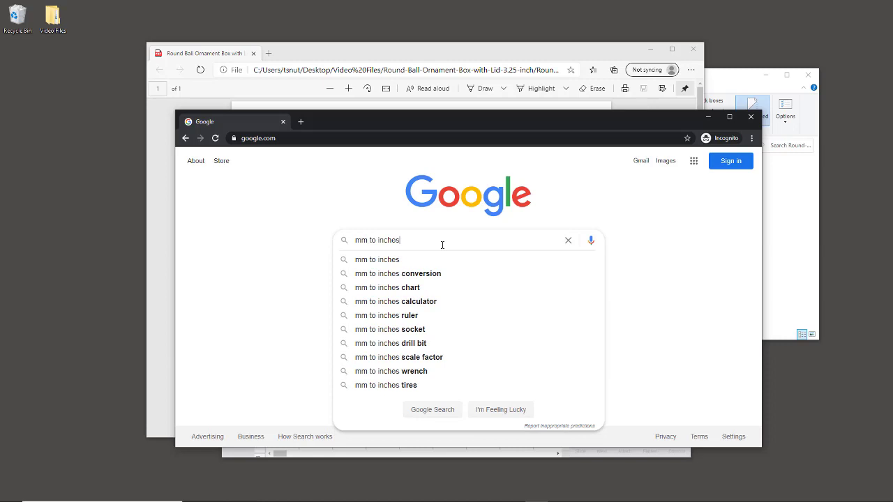
key("Return")
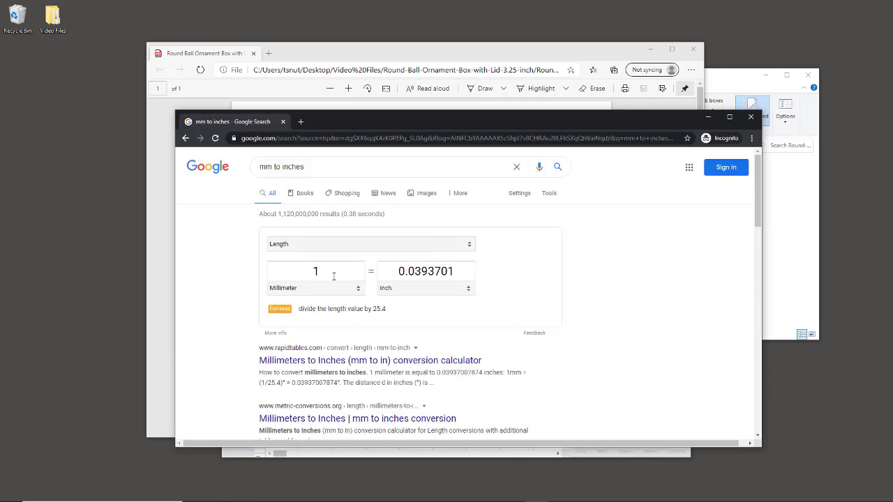
left_click(332, 272)
type("80")
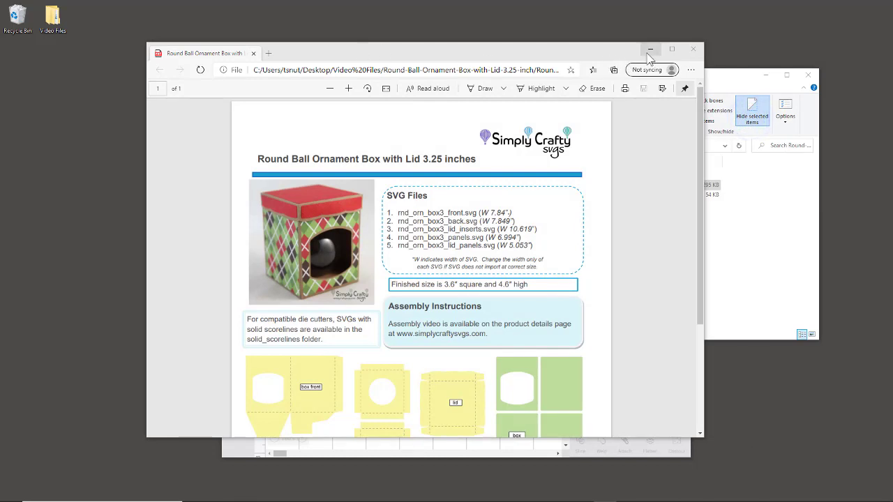
Step: Scroll through the ornament box PDF to view the template layout and footer
scroll(412, 340, "down", 2)
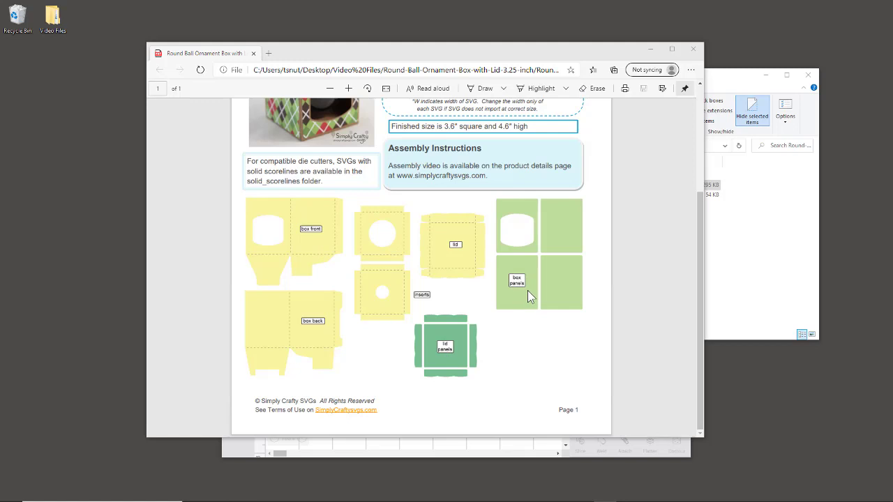
scroll(527, 296, "up", 3)
scroll(507, 261, "down", 3)
Step: Minimize the PDF, enlarge the Cricut window and place the ornament box folder beside it
left_click(650, 50)
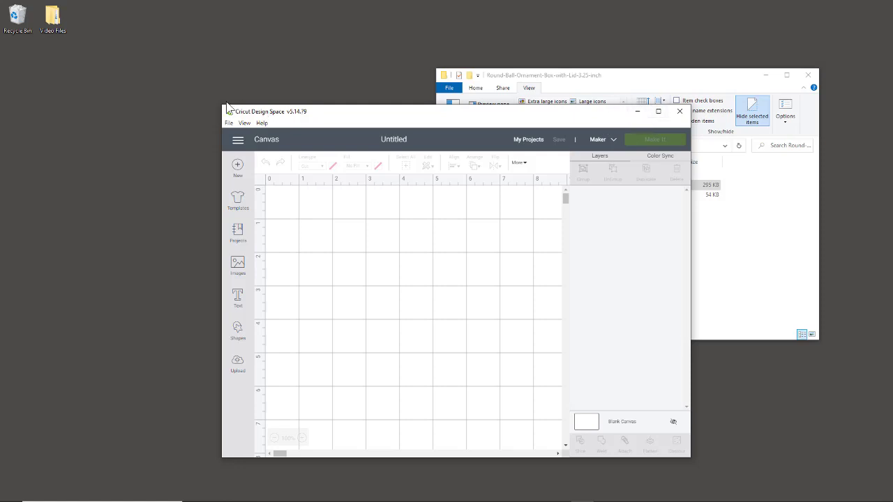
left_click_drag(221, 104, 47, 43)
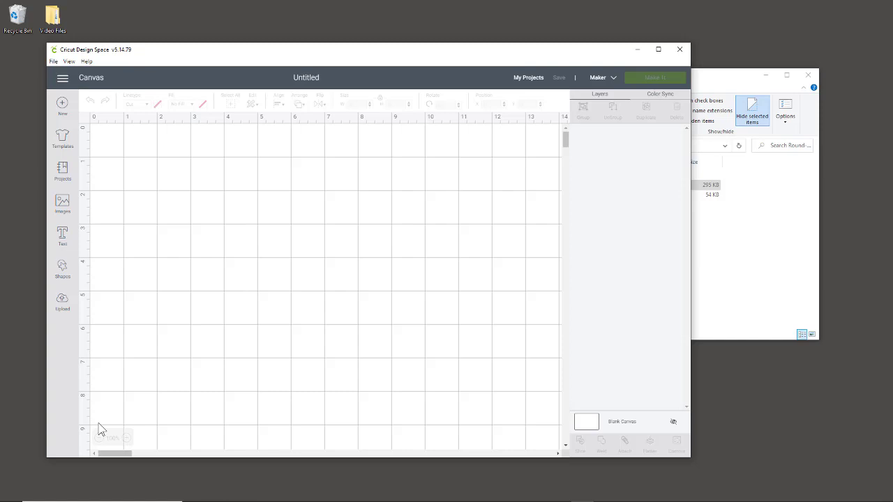
left_click(814, 286)
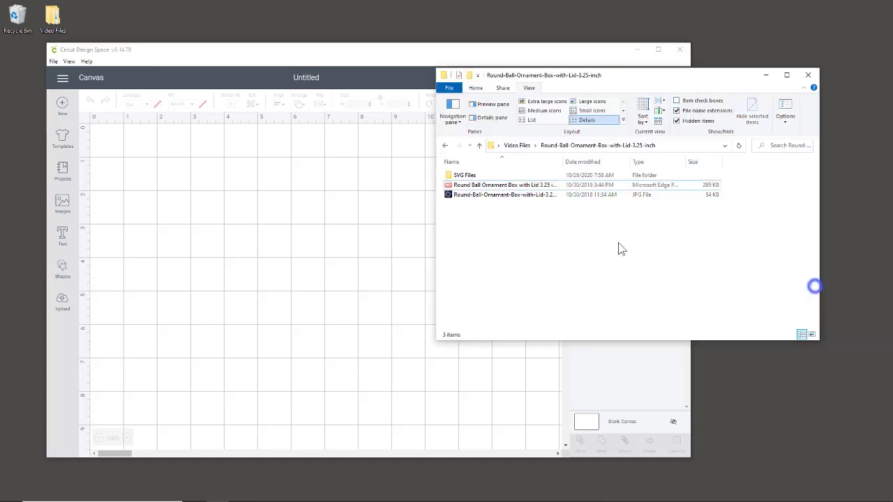
Step: Upload rnd_orn_box3_lid_panels.svg from the SVG Files folder and save it
left_click(62, 304)
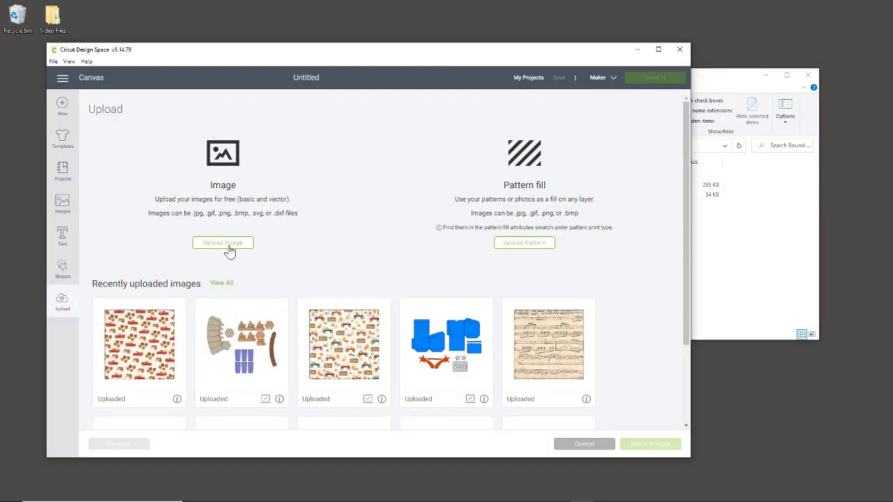
left_click(230, 246)
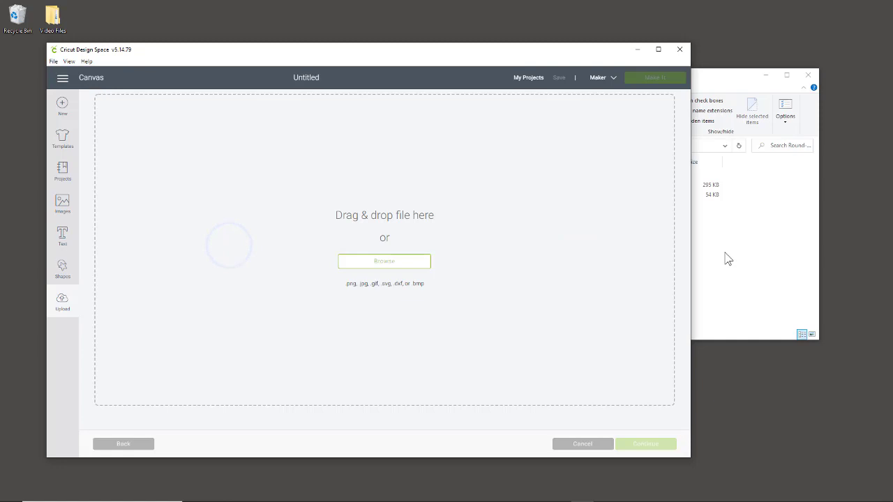
left_click(724, 252)
double_click(477, 175)
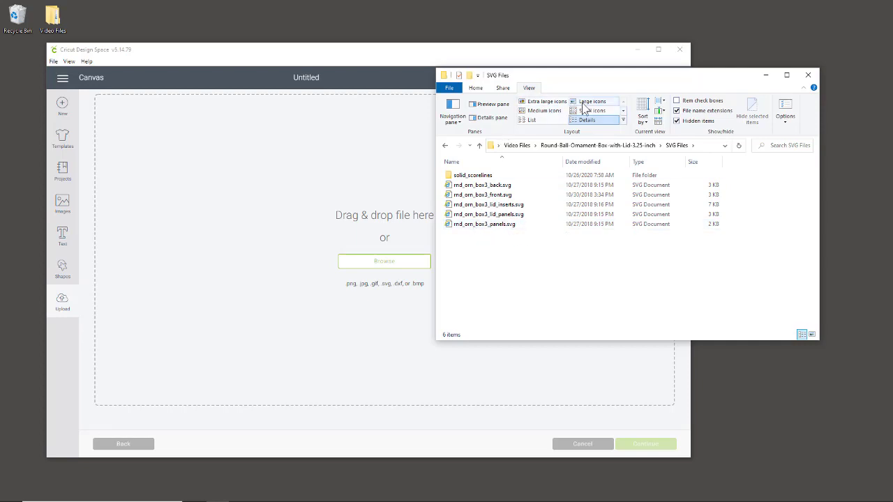
left_click(545, 101)
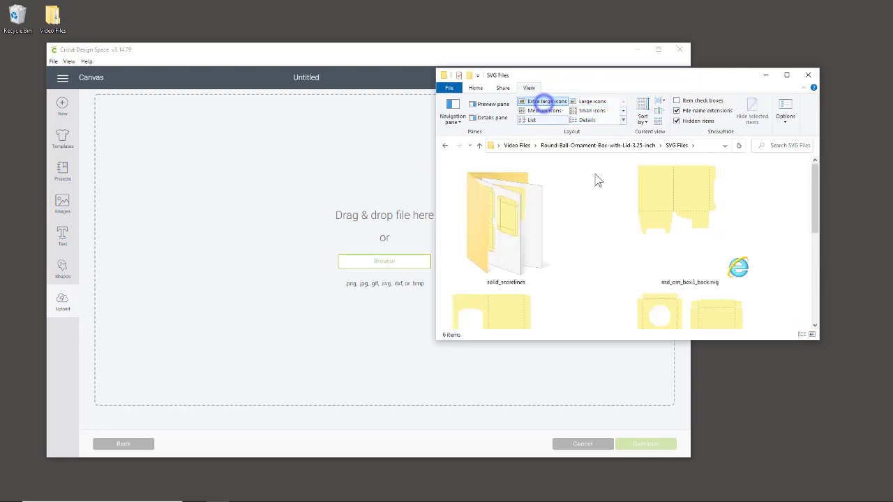
scroll(658, 235, "down", 2)
double_click(813, 340)
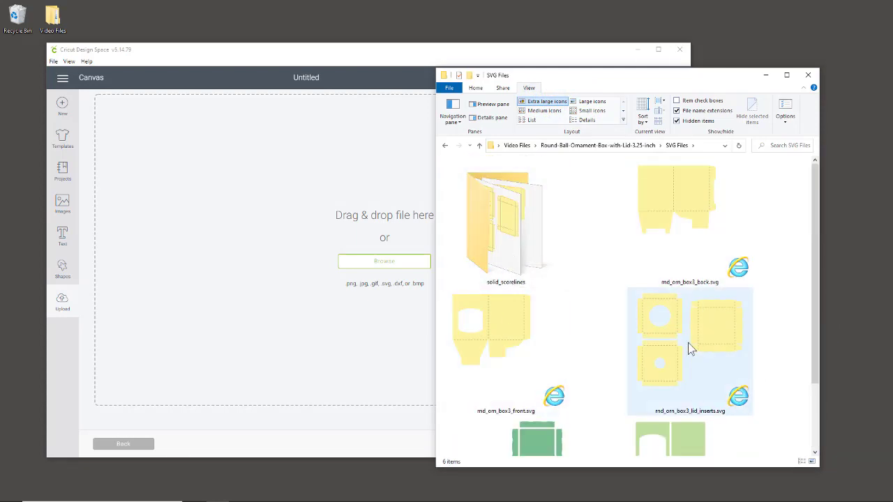
scroll(670, 249, "down", 1)
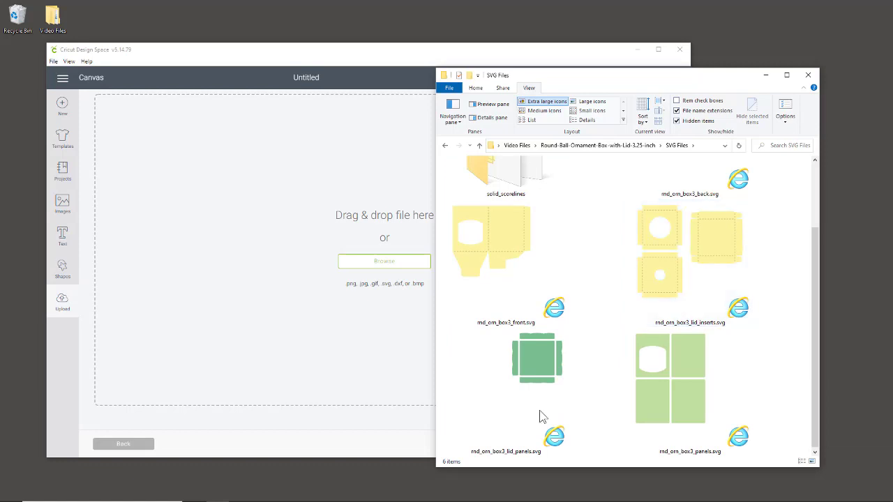
left_click_drag(526, 376, 370, 307)
left_click(362, 314)
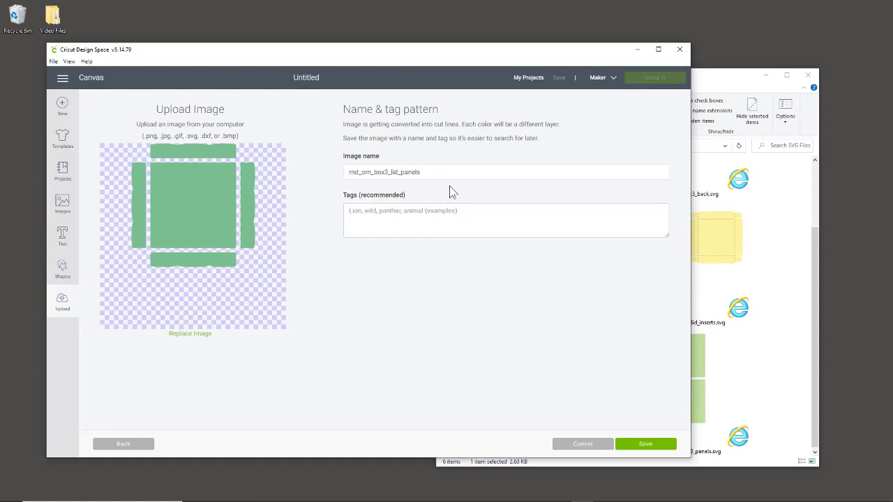
left_click(636, 442)
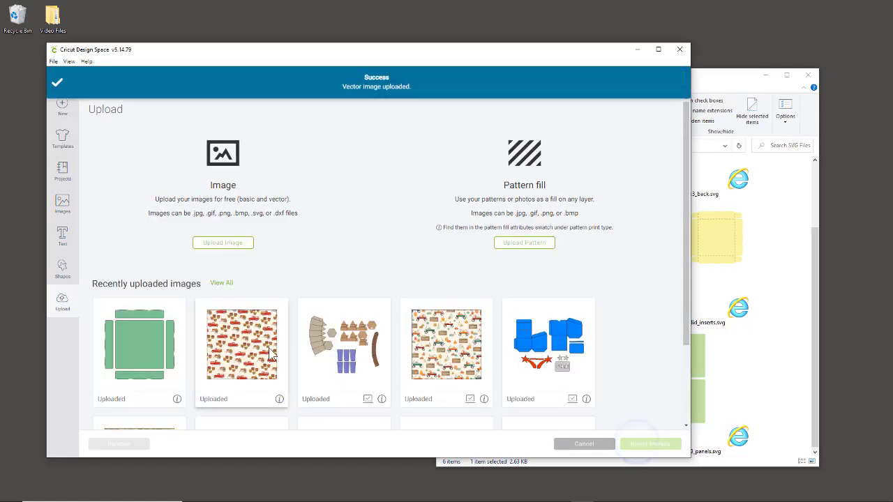
Step: Upload rnd_orn_box3_panels.svg as a second image and save it
left_click(229, 244)
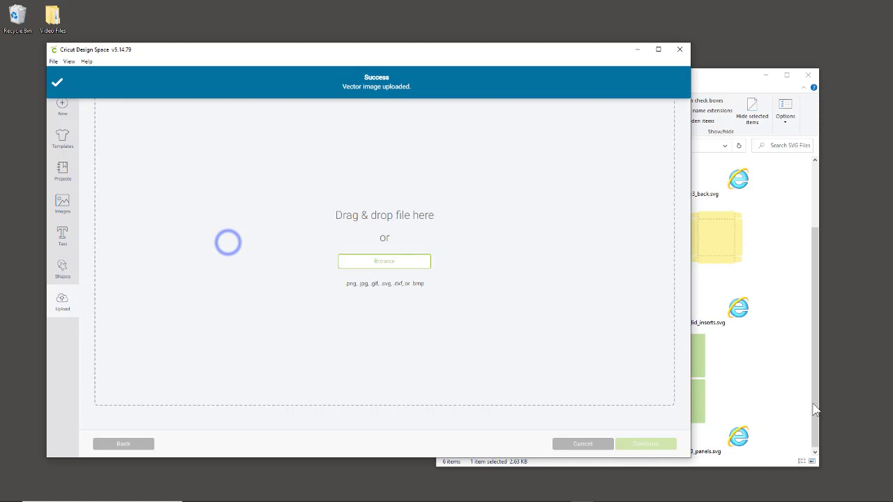
left_click(788, 394)
left_click_drag(671, 383, 339, 327)
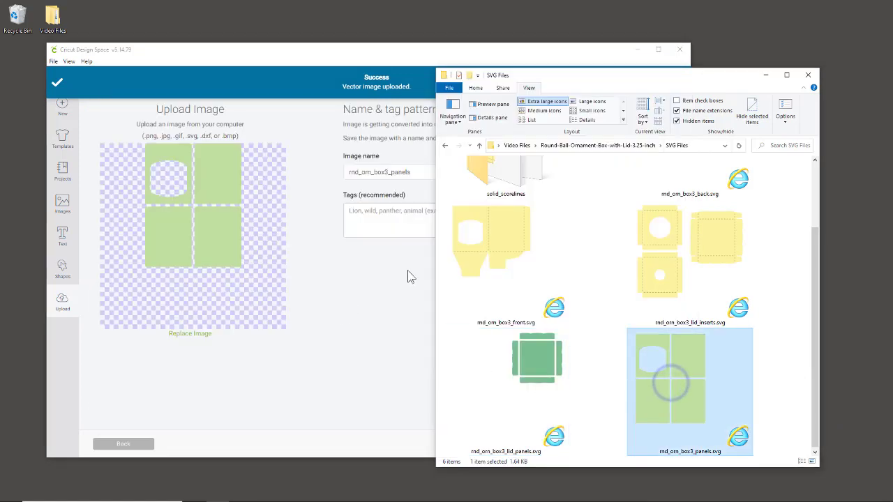
left_click(340, 252)
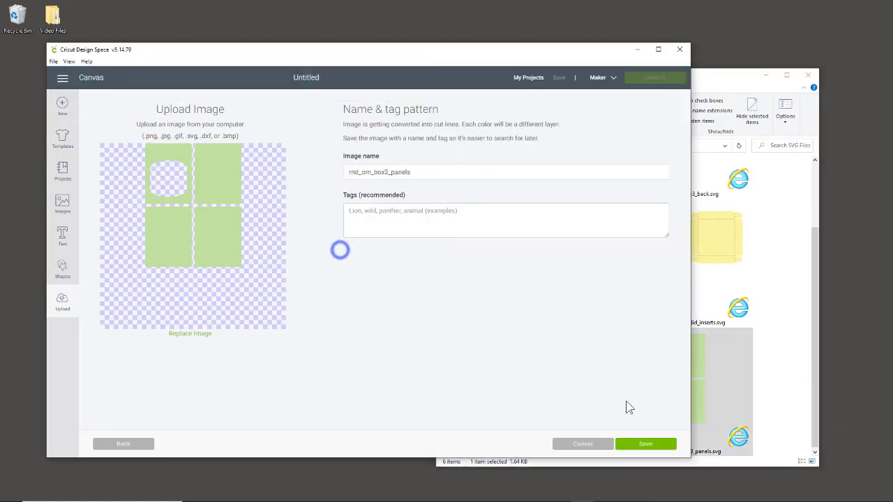
left_click(652, 443)
left_click(779, 346)
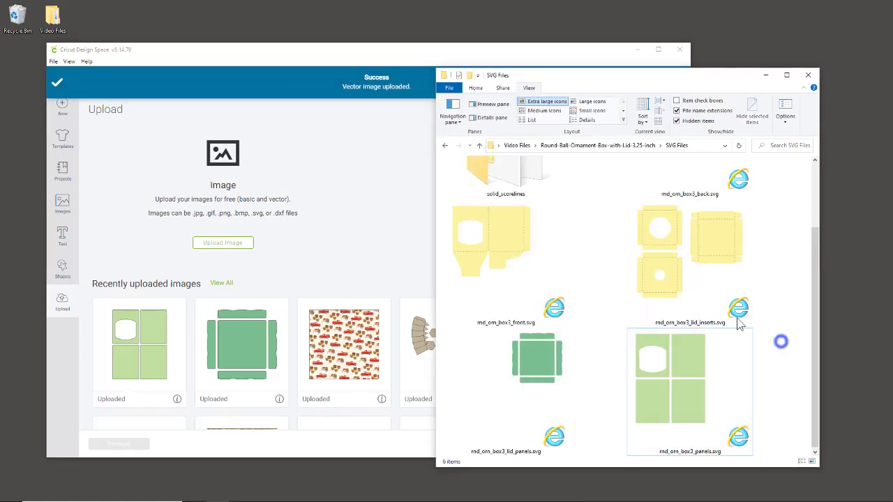
Step: Upload the back solidlines SVG from the solid_scorelines folder and save it
double_click(514, 179)
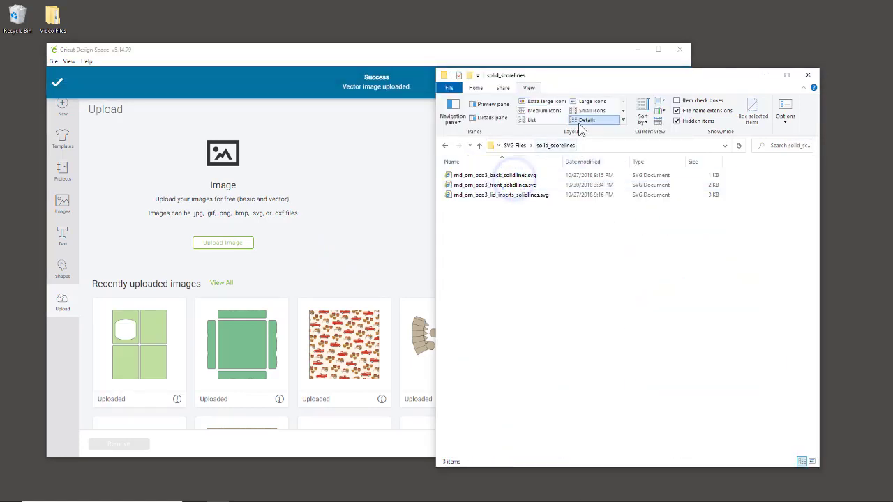
left_click(547, 101)
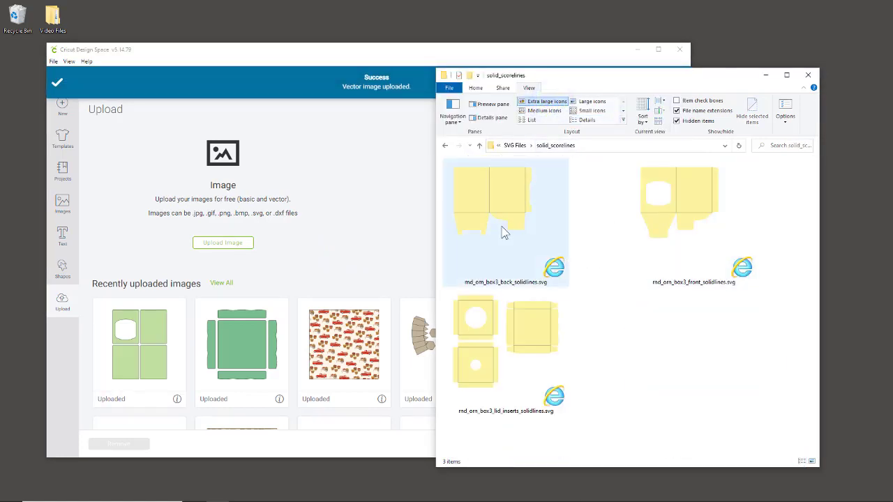
left_click(222, 242)
left_click(775, 309)
left_click_drag(500, 209, 279, 260)
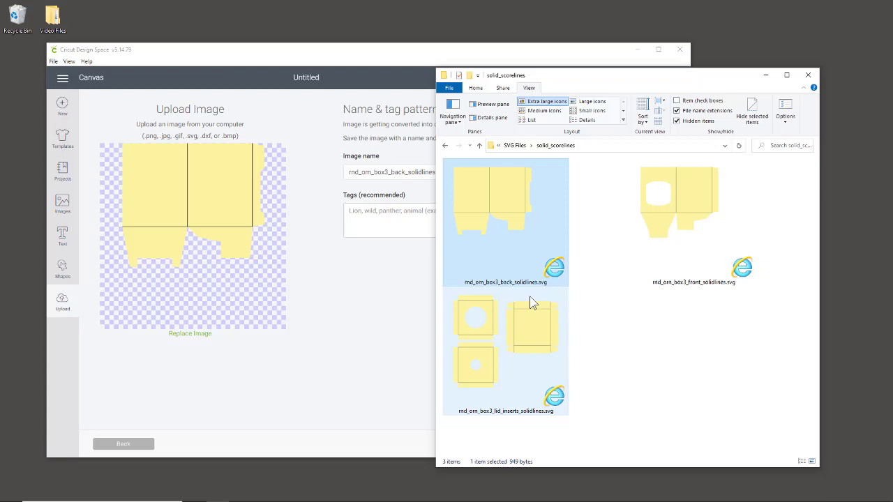
left_click(203, 405)
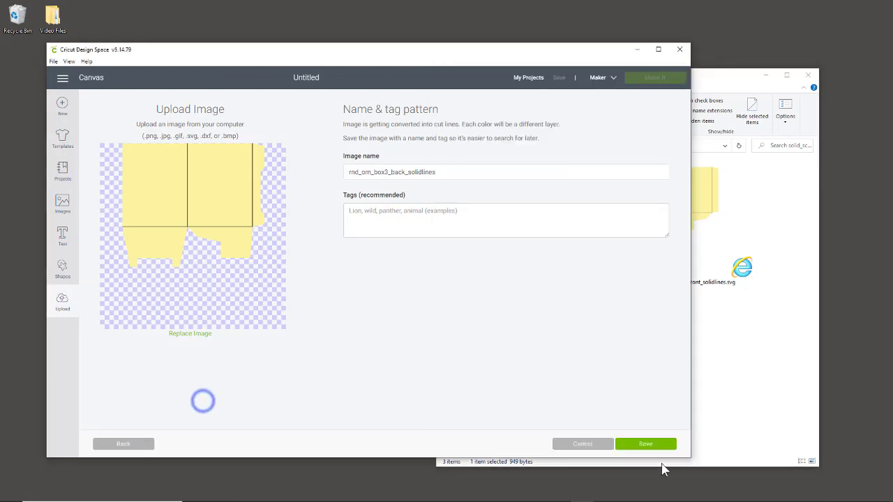
left_click(649, 444)
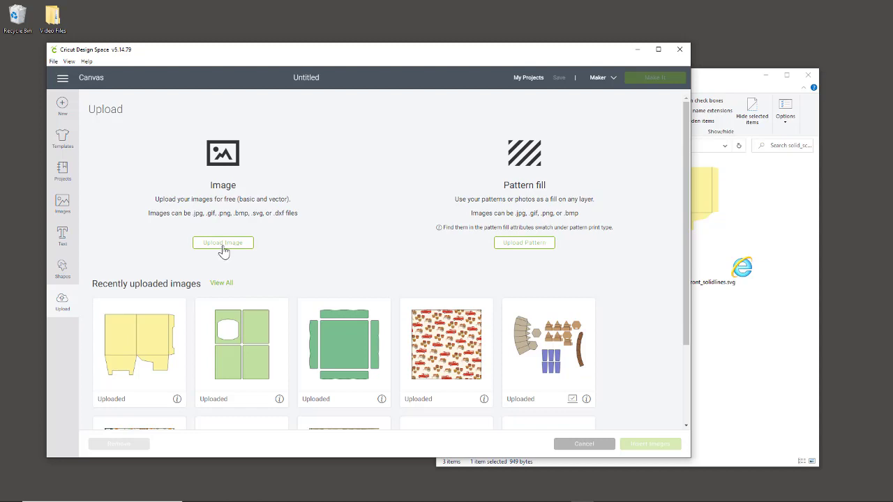
Step: Upload the front solidlines SVG and save it
left_click(223, 250)
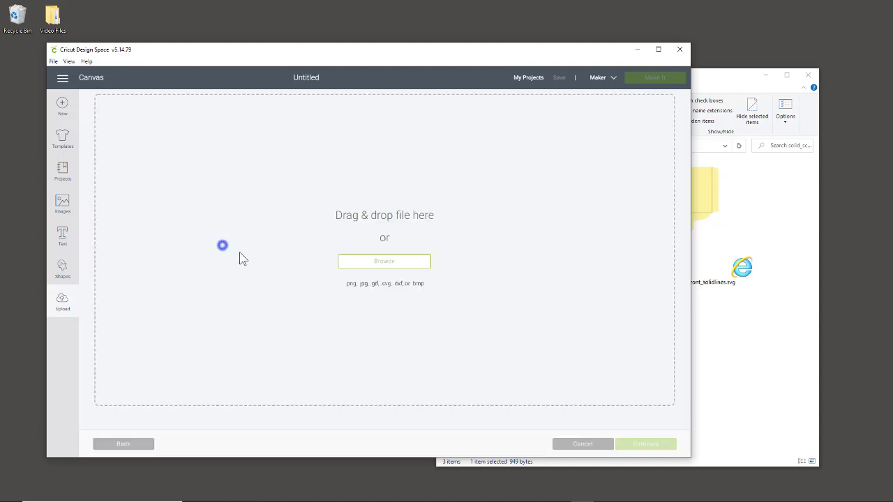
left_click(755, 347)
left_click_drag(675, 208, 409, 315)
left_click(328, 372)
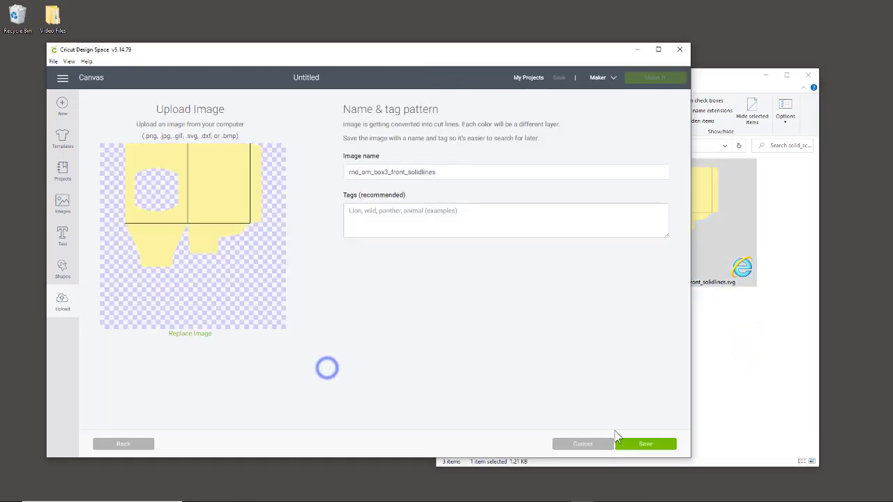
left_click(647, 445)
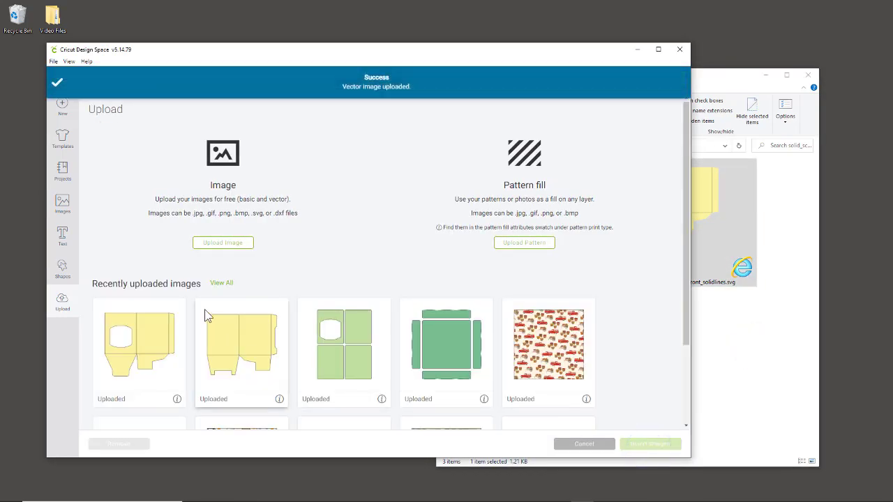
Step: Upload rnd_orn_box3_lid_inserts_solidlines.svg and save it to the recent uploads
left_click(219, 245)
left_click(731, 389)
left_click_drag(535, 342, 349, 314)
left_click(332, 373)
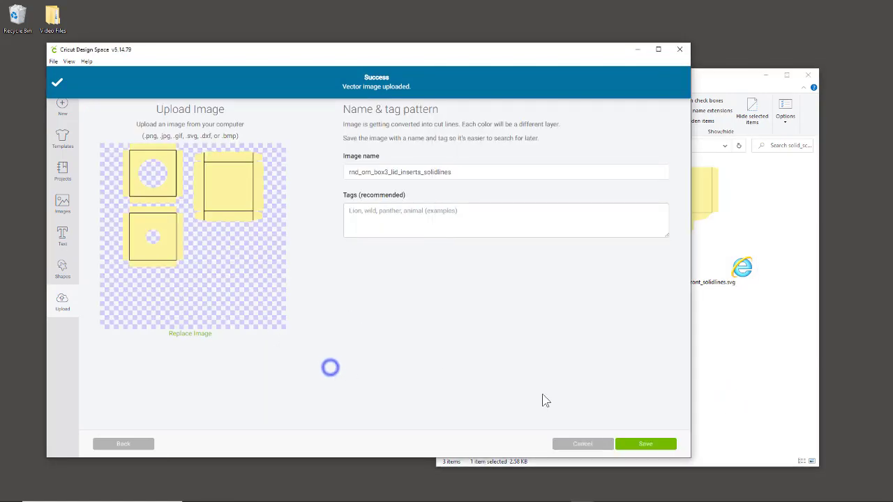
left_click(648, 444)
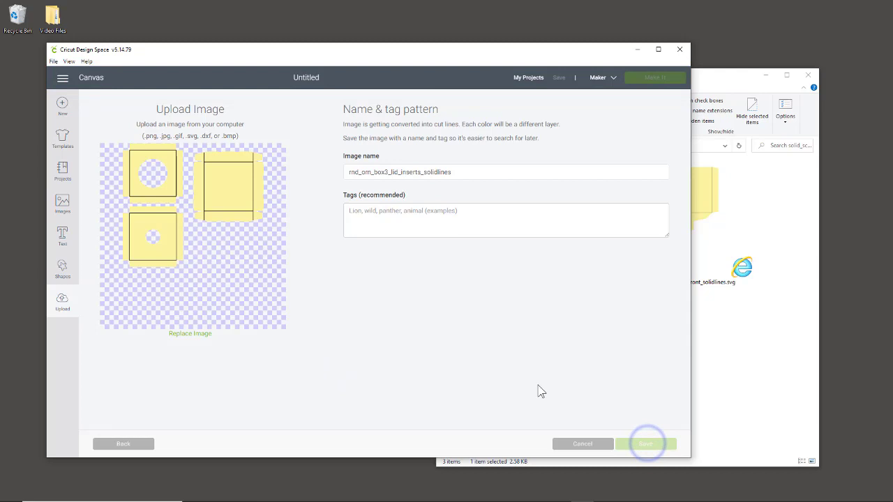
scroll(411, 342, "down", 1)
scroll(410, 342, "down", 1)
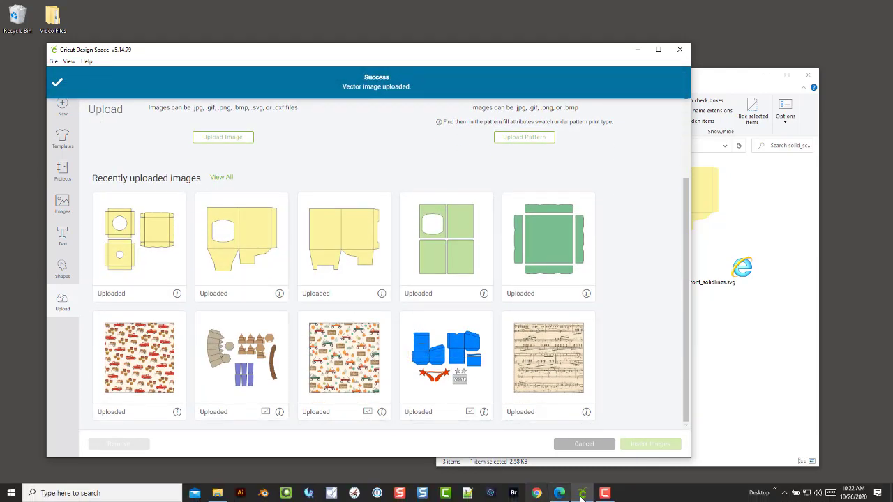
left_click(560, 498)
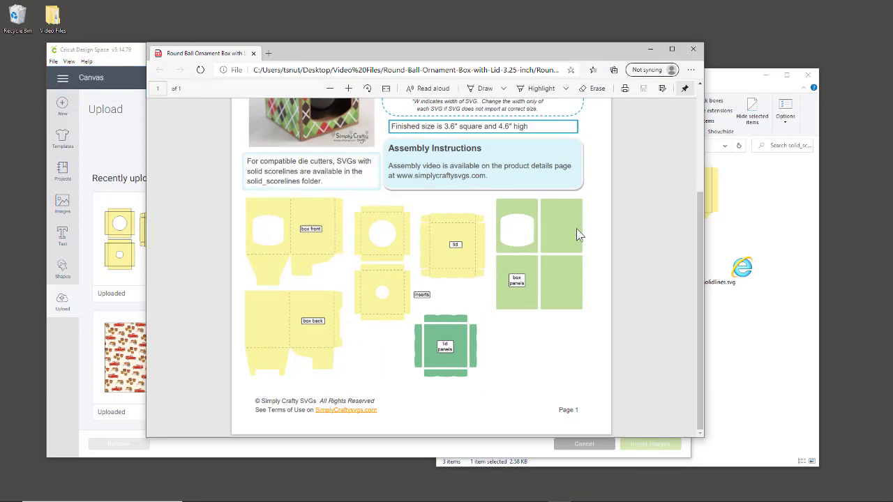
scroll(370, 251, "up", 2)
scroll(370, 251, "down", 2)
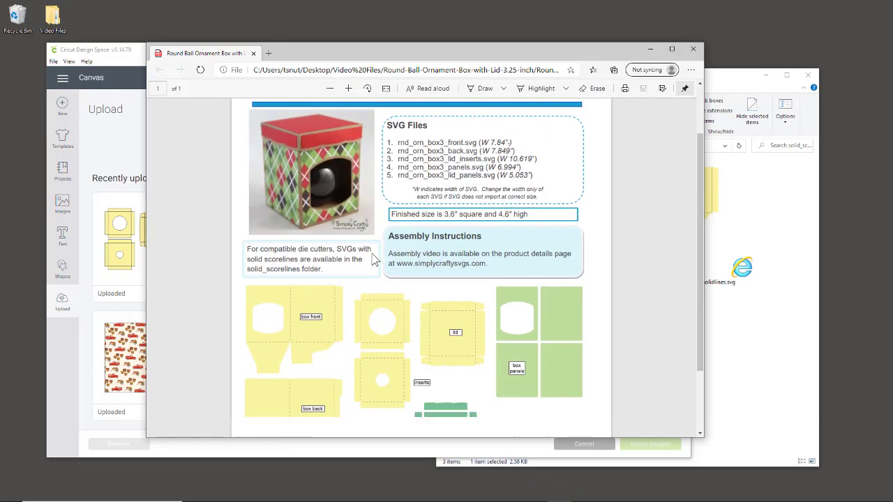
left_click(650, 48)
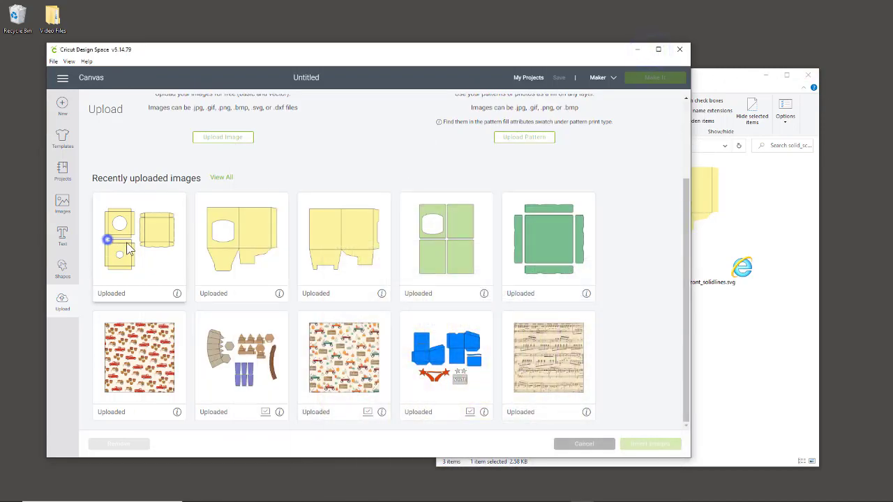
Step: Insert the lid inserts, front, back, panels and lid panels uploads, then zoom out
left_click(108, 239)
left_click(246, 249)
left_click(340, 252)
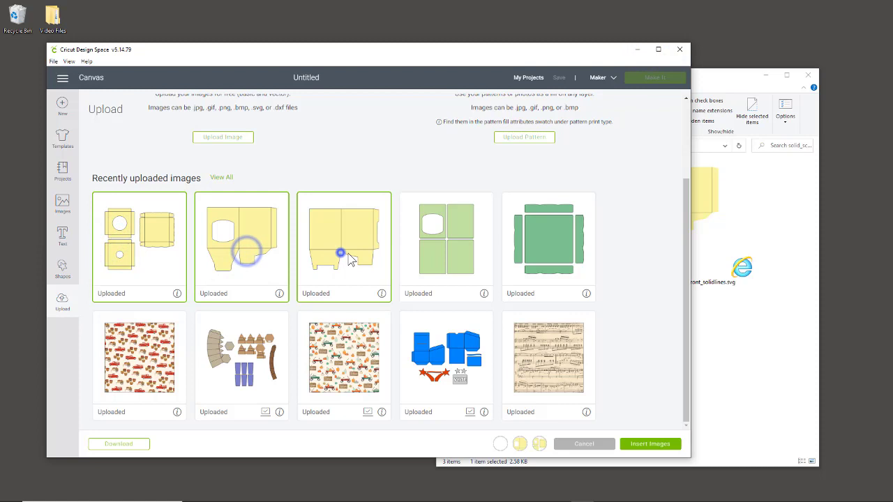
left_click(454, 255)
left_click(547, 255)
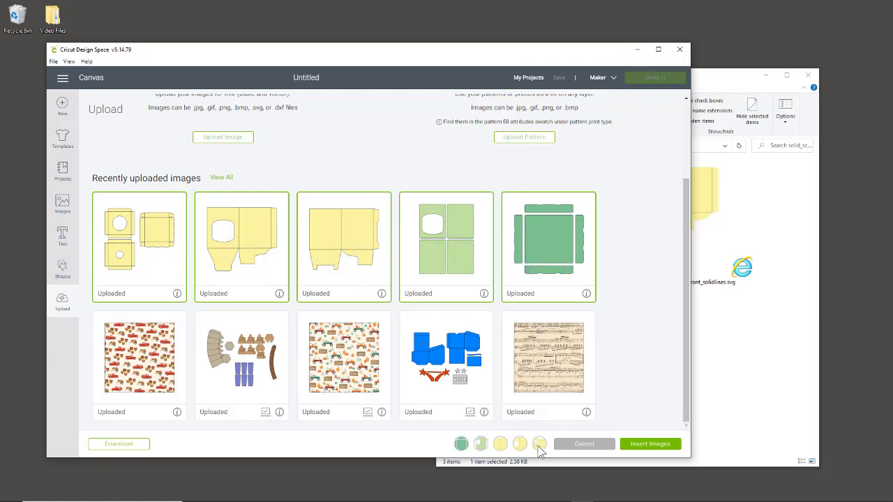
left_click(643, 444)
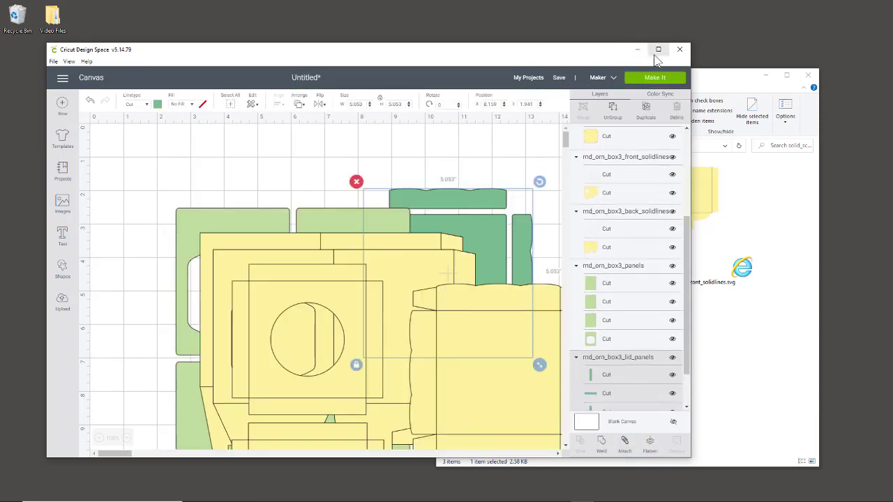
left_click(99, 439)
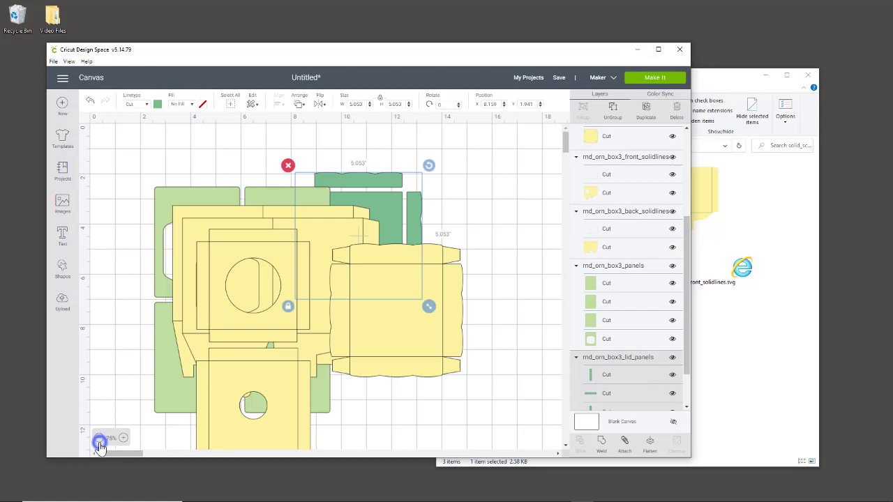
left_click(99, 439)
Step: Move the lid inserts right and set their three inner line layers to Score
left_click(249, 351)
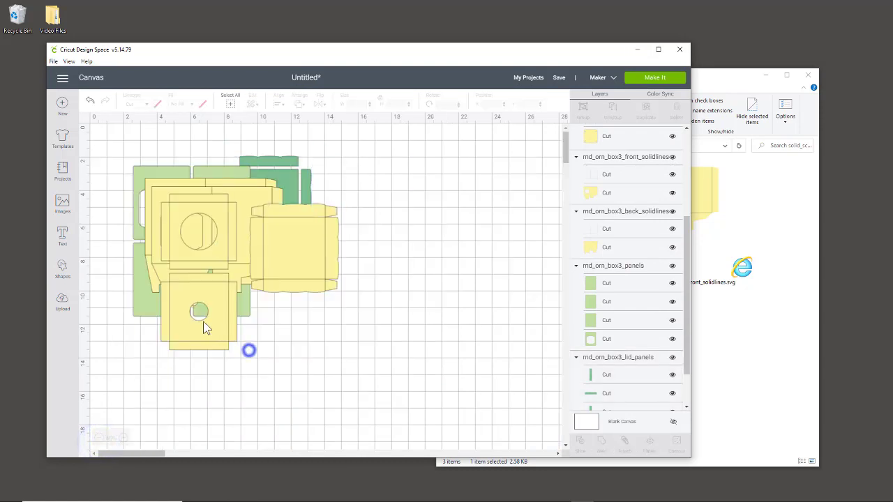
left_click_drag(203, 321, 405, 303)
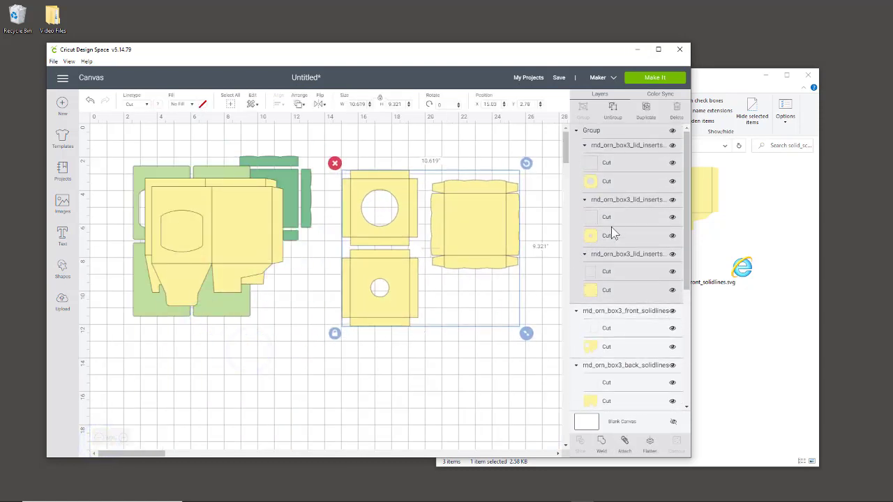
left_click(601, 166)
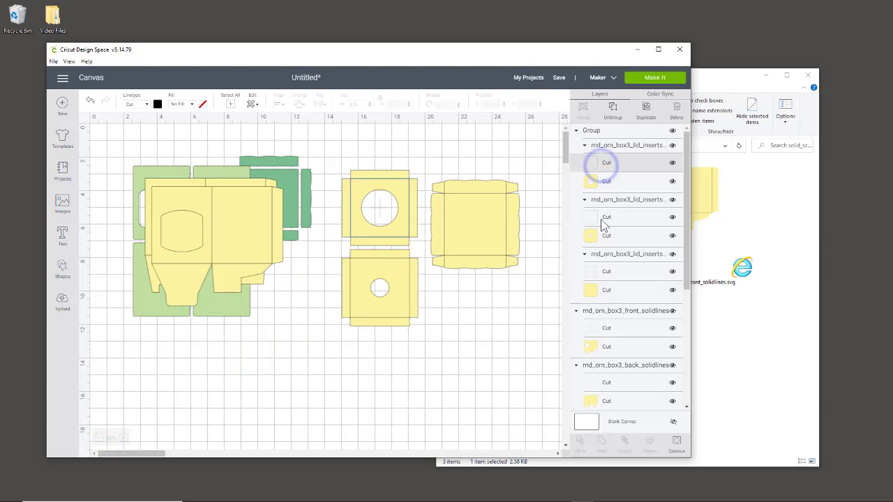
left_click(602, 217)
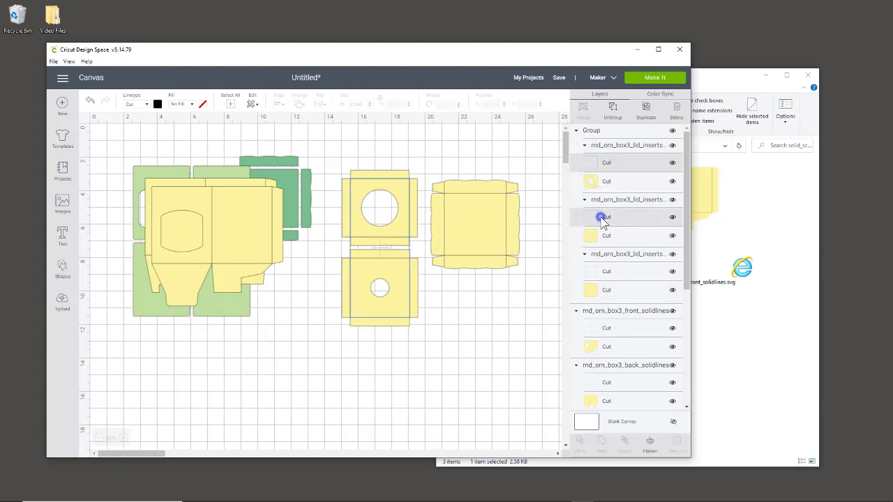
left_click(604, 272, "shift")
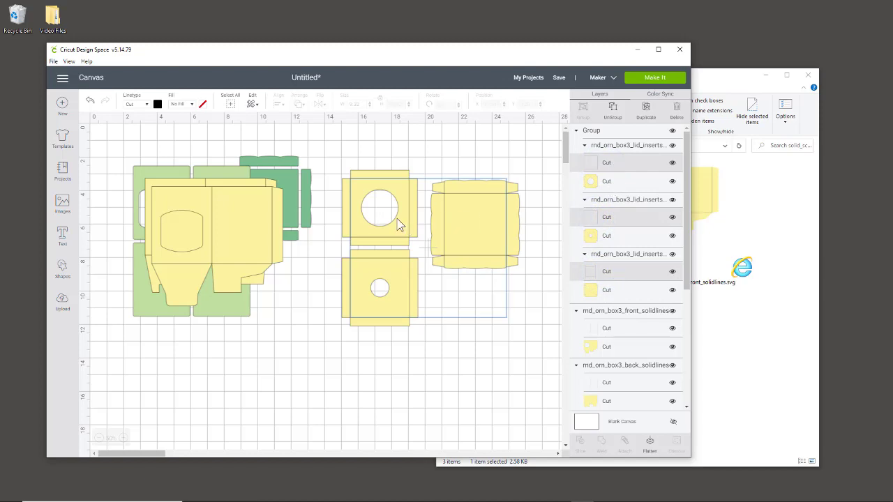
left_click(138, 108)
left_click(143, 144)
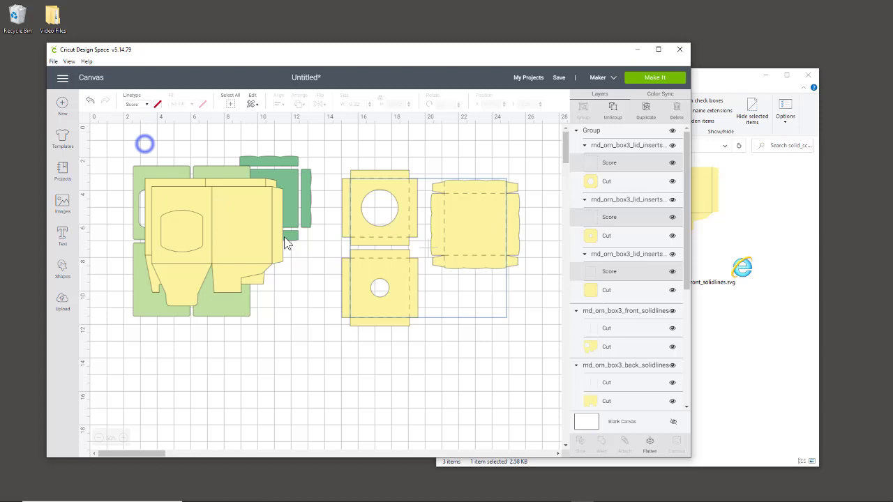
Step: Move the box front and back apart and set their inner fold lines to Score
left_click_drag(249, 239, 375, 400)
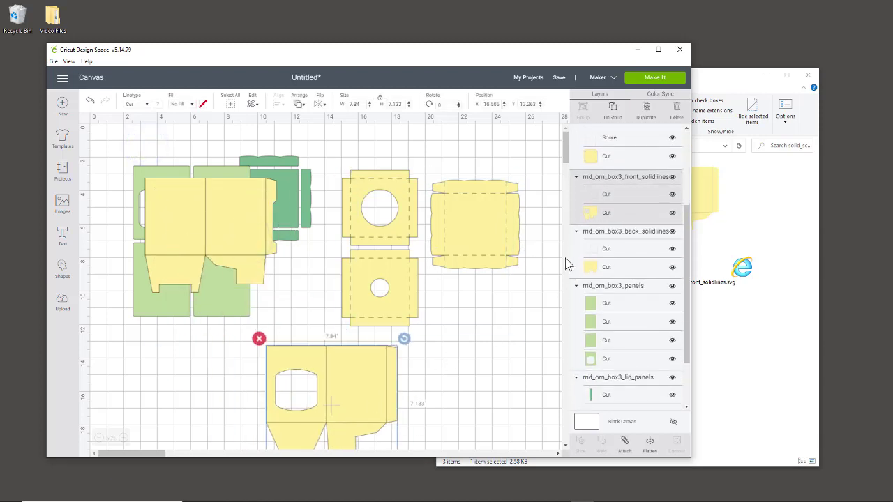
left_click(604, 197)
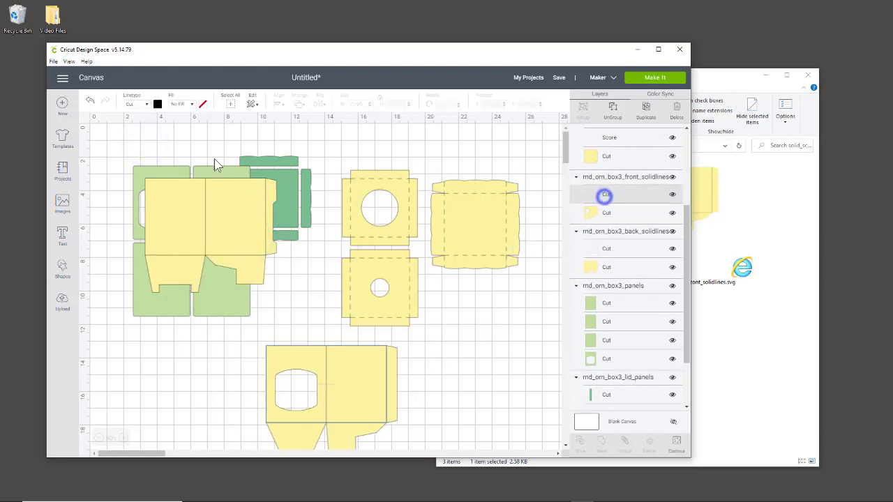
left_click(138, 105)
left_click(140, 144)
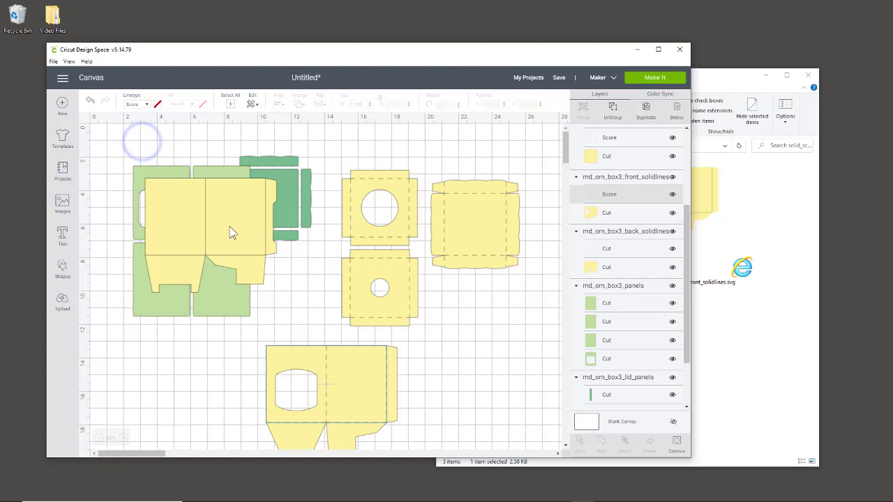
left_click(225, 225)
left_click_drag(265, 257, 500, 351)
left_click(603, 199)
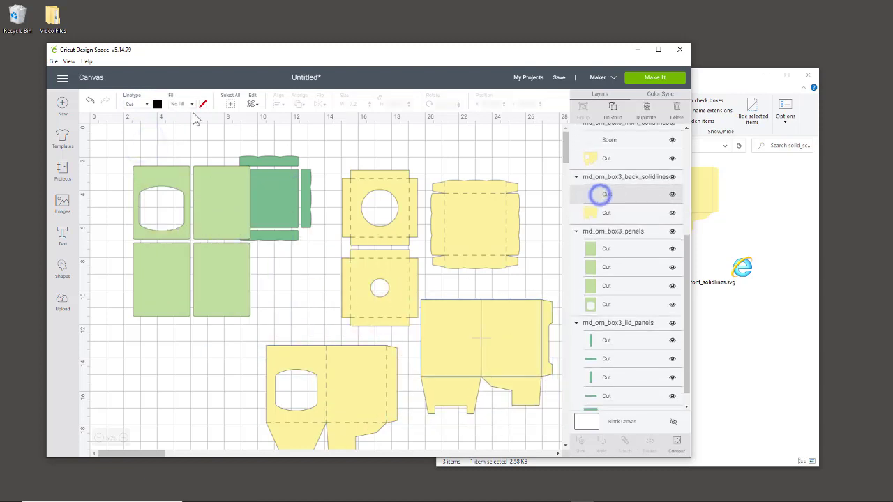
left_click(133, 104)
left_click(140, 145)
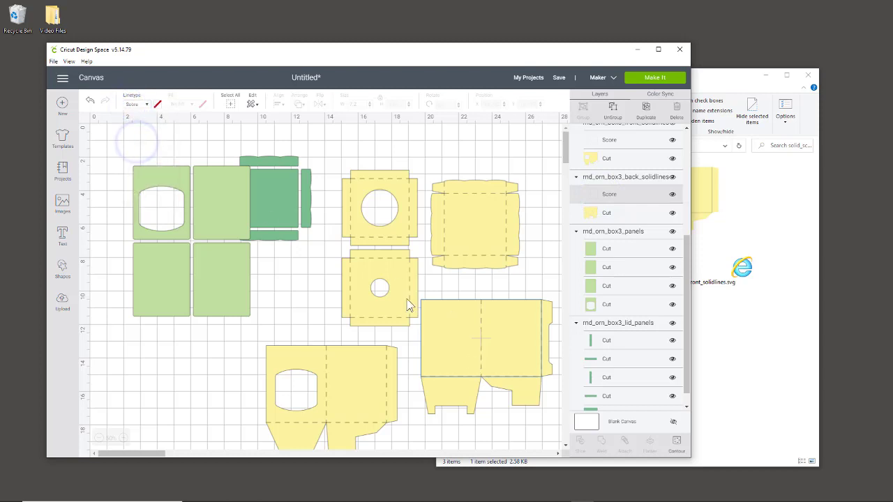
Step: Attach the score lines of the lid inserts, box back and box front to their shapes
left_click(387, 215)
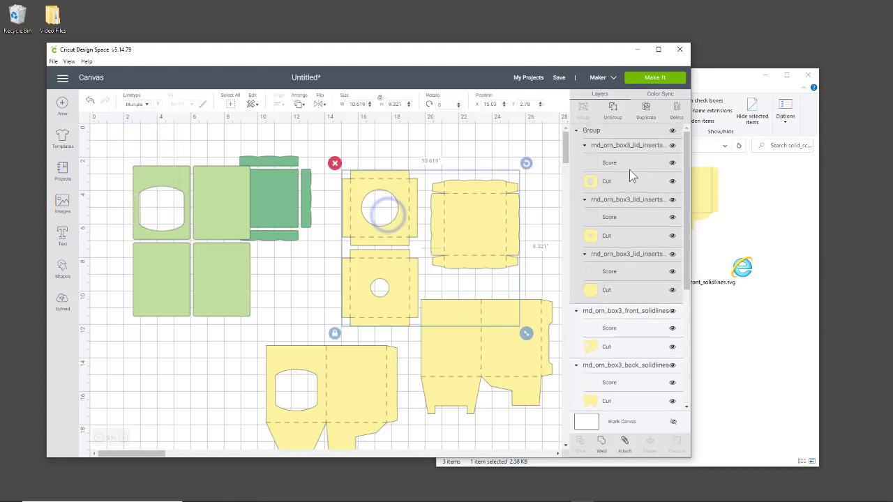
left_click(624, 446)
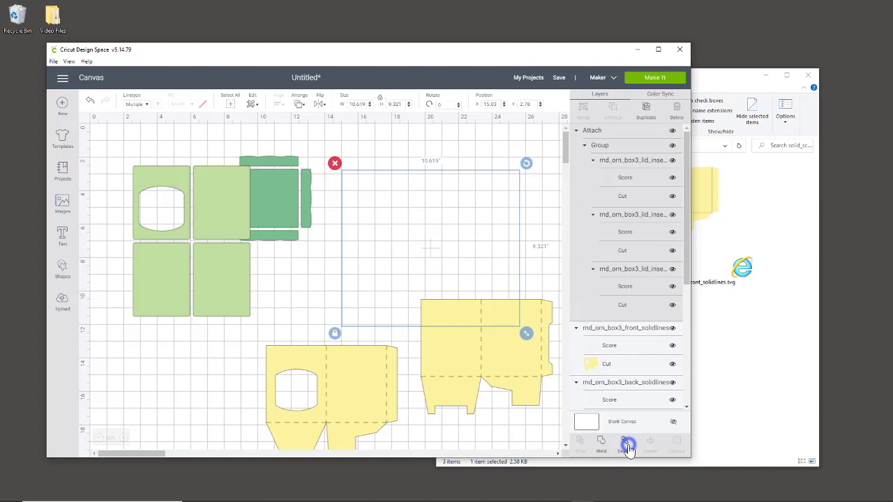
left_click(453, 380)
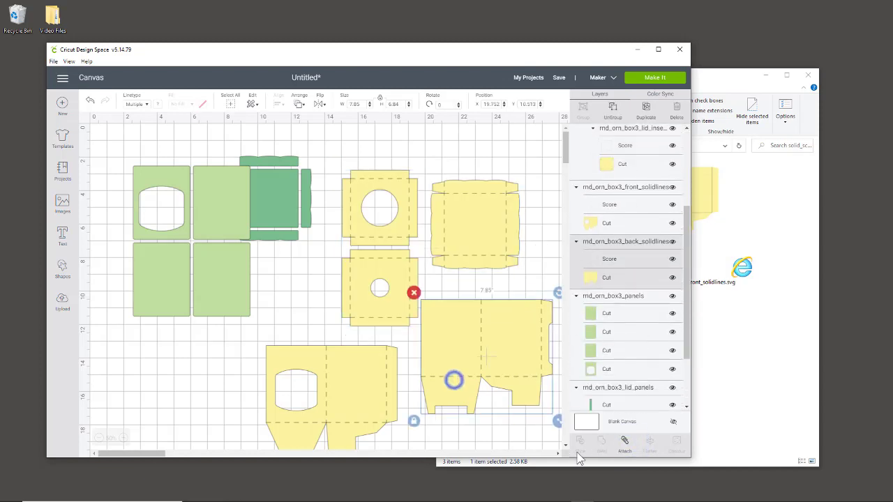
left_click(625, 446)
left_click(316, 398)
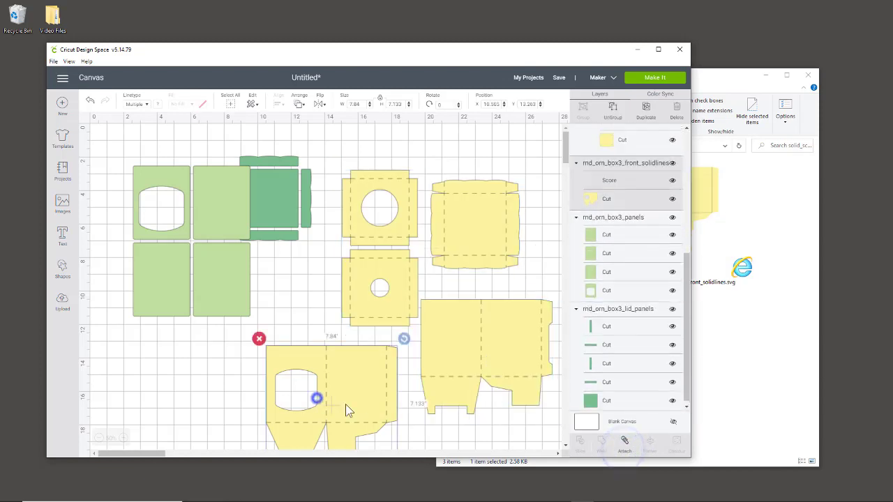
left_click(625, 442)
Step: Drag the lid inserts, back and front left over the box and lid panels
left_click_drag(380, 307, 392, 279)
left_click_drag(457, 360, 234, 261)
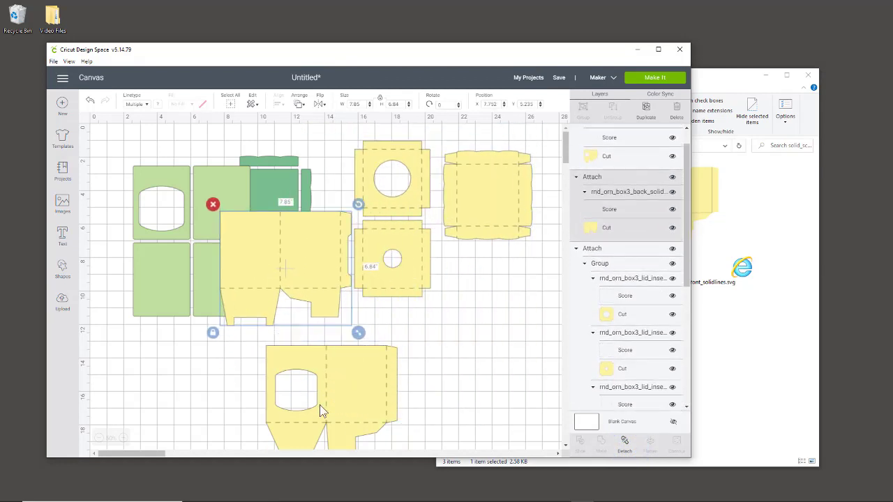
left_click_drag(319, 404, 255, 317)
left_click_drag(380, 281, 300, 305)
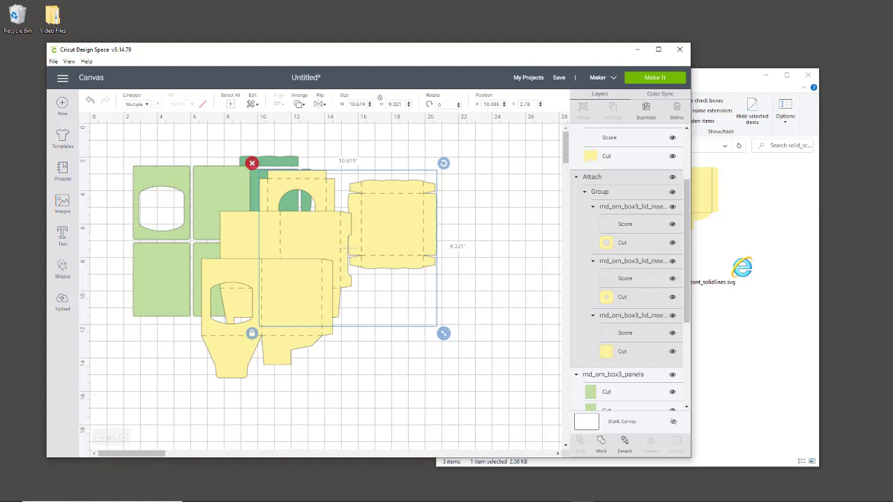
mouse_move(3, 495)
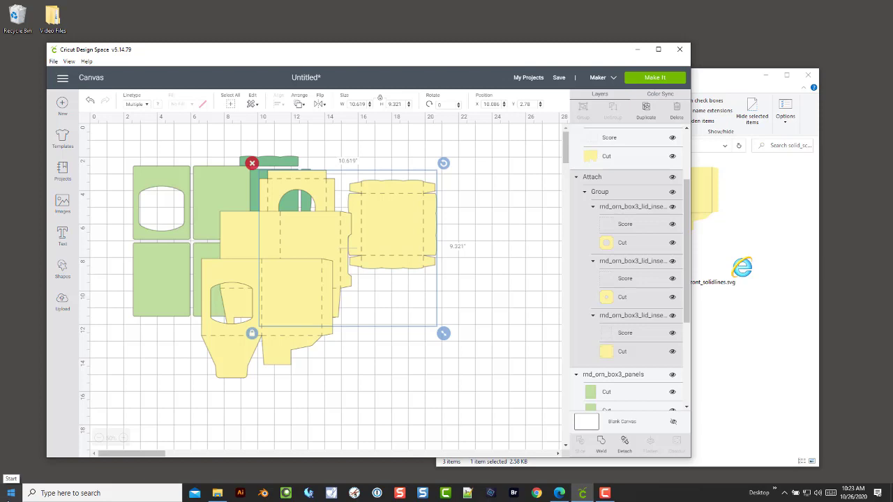
Step: Launch Windows Calculator and move it to the right
left_click(11, 493)
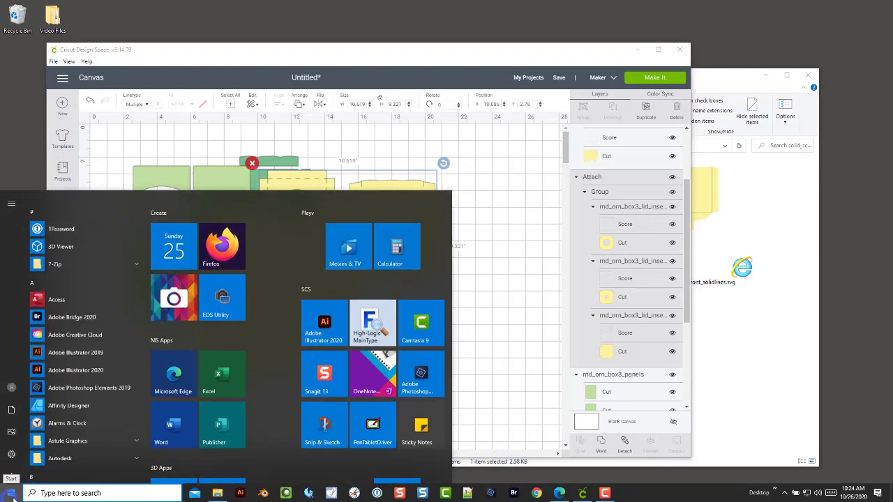
left_click(397, 231)
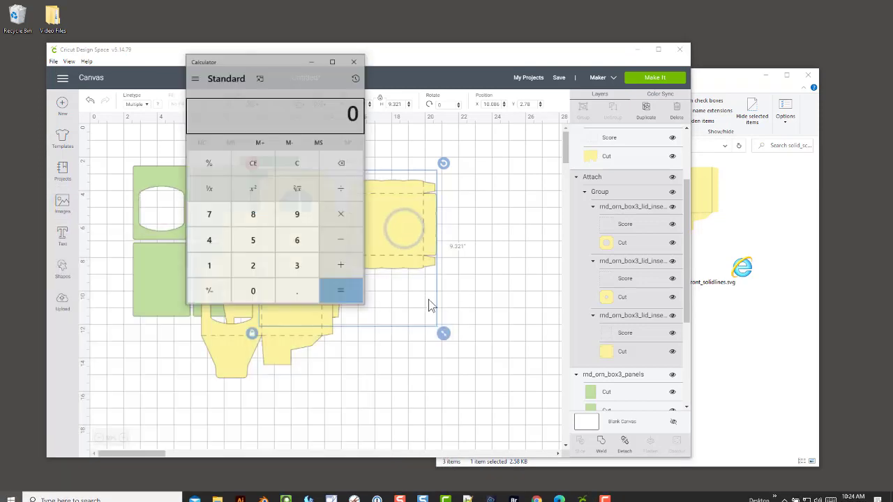
left_click_drag(273, 64, 494, 157)
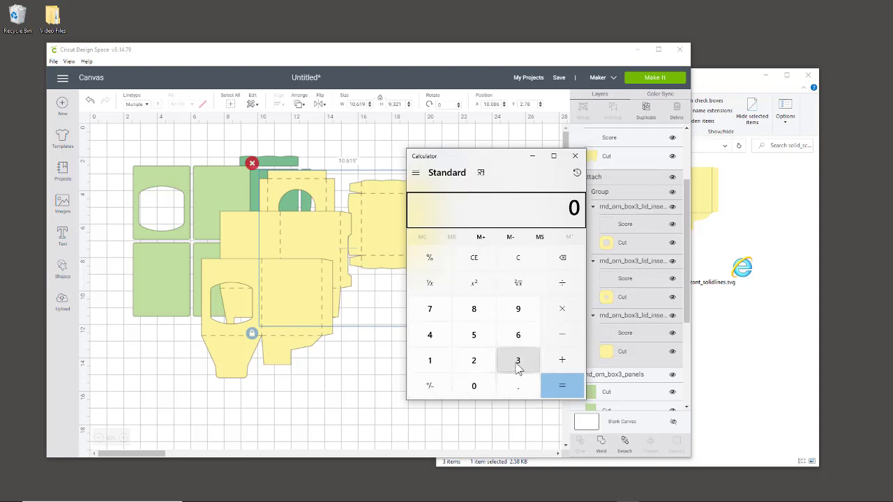
Step: Calculate 3.15 ÷ 3.25 = 0.9692307692307692, then close Calculator and deselect the canvas
left_click(518, 362)
left_click(518, 385)
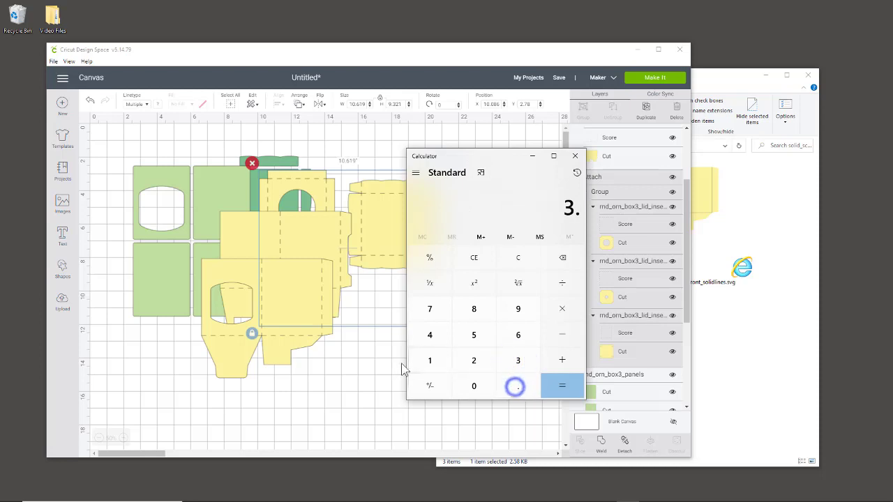
left_click(421, 362)
left_click(473, 336)
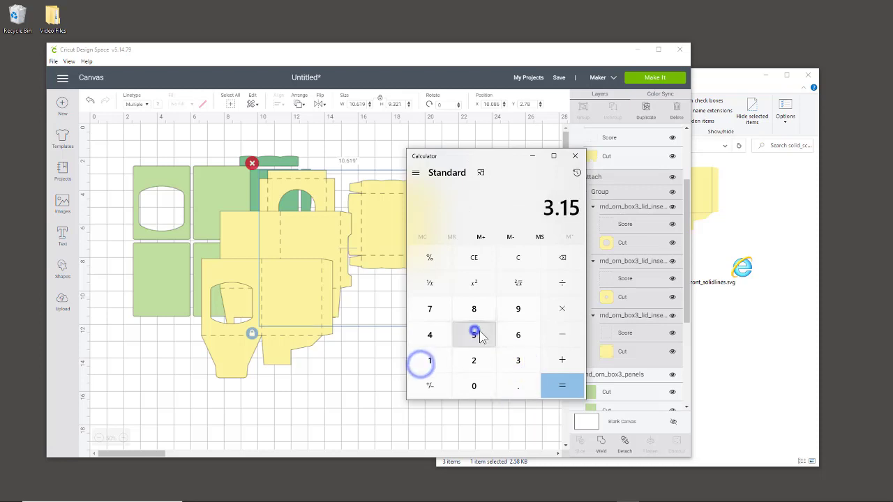
left_click(563, 288)
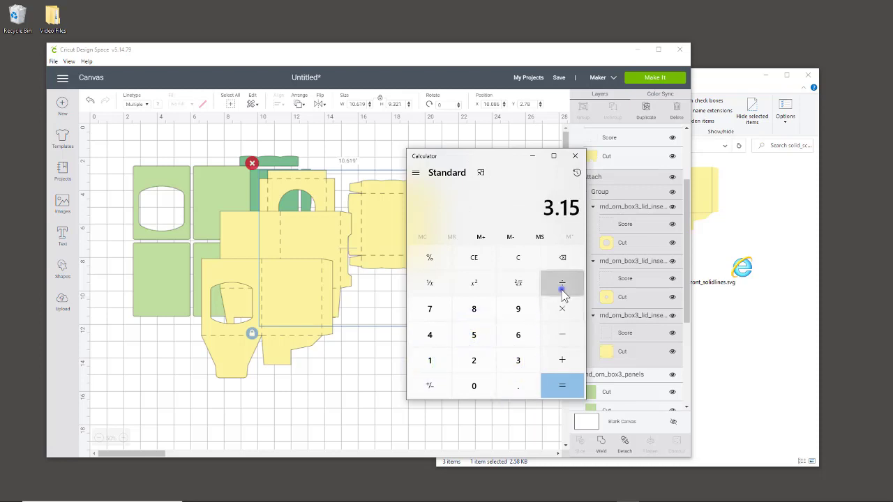
left_click(518, 360)
left_click(518, 386)
left_click(474, 360)
left_click(473, 336)
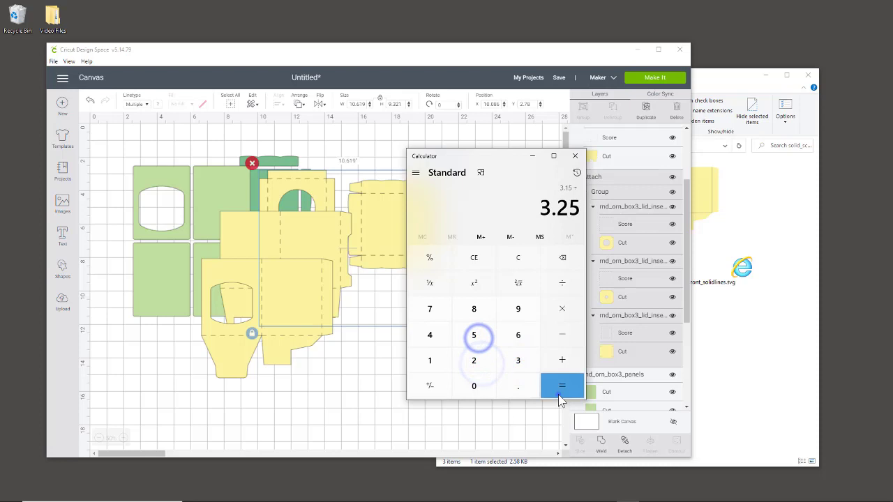
left_click(561, 385)
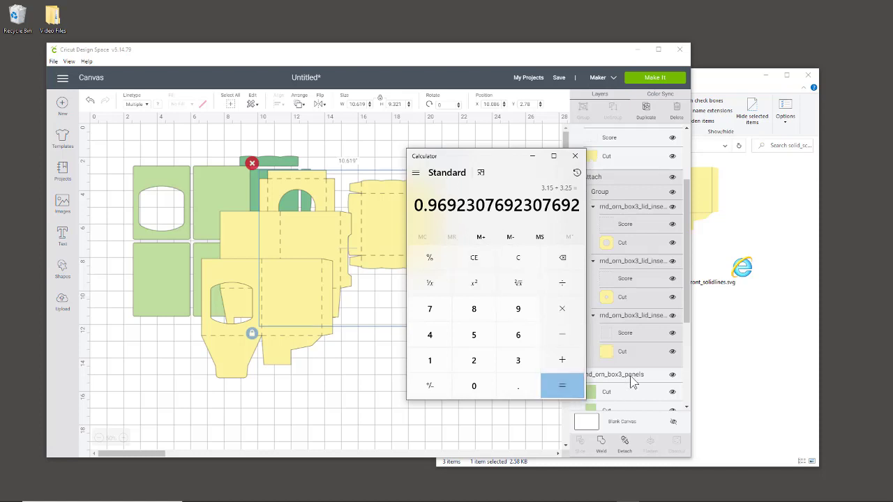
left_click(574, 159)
left_click(464, 334)
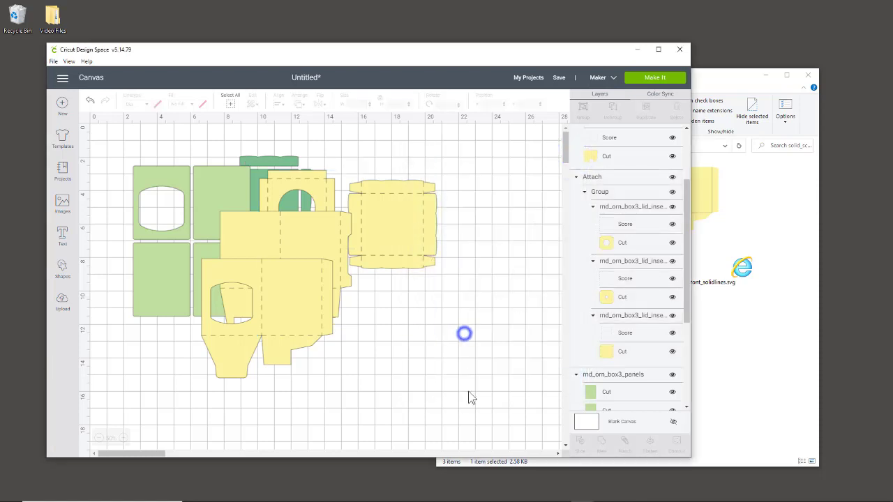
Step: Select all pieces and reopen Calculator at the lower right beside the design
left_click_drag(470, 394, 104, 148)
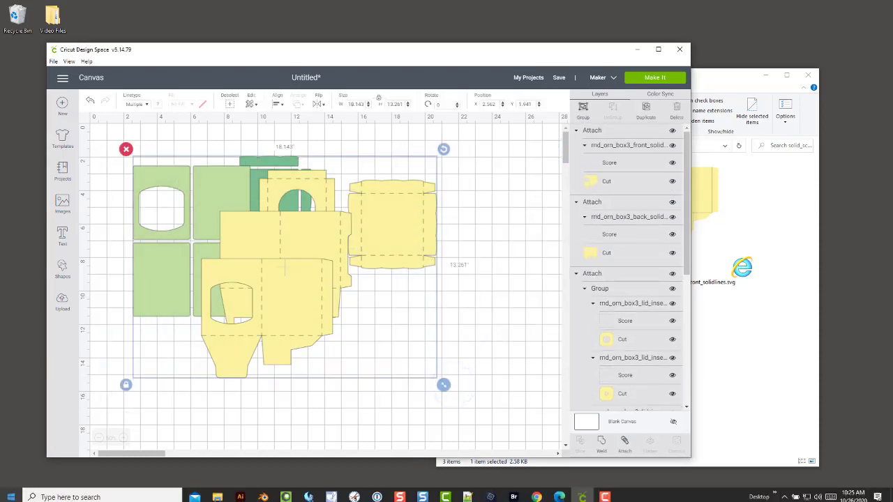
key("super")
left_click(399, 236)
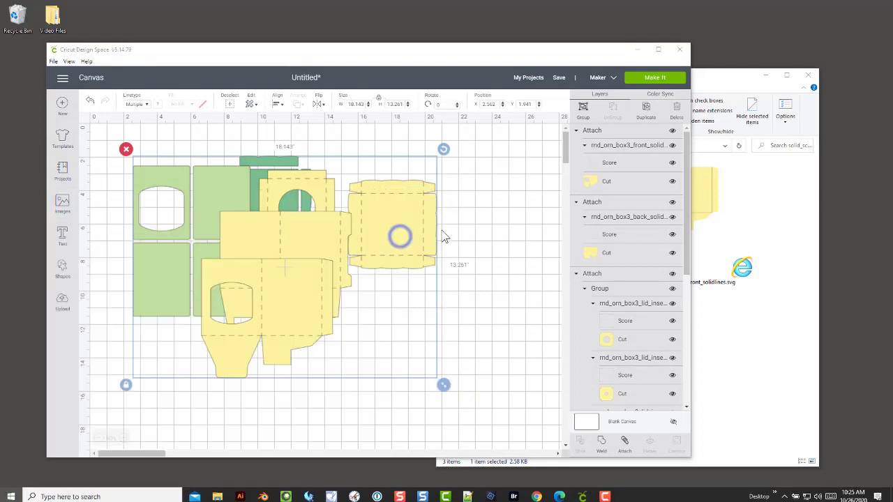
left_click_drag(462, 152, 724, 217)
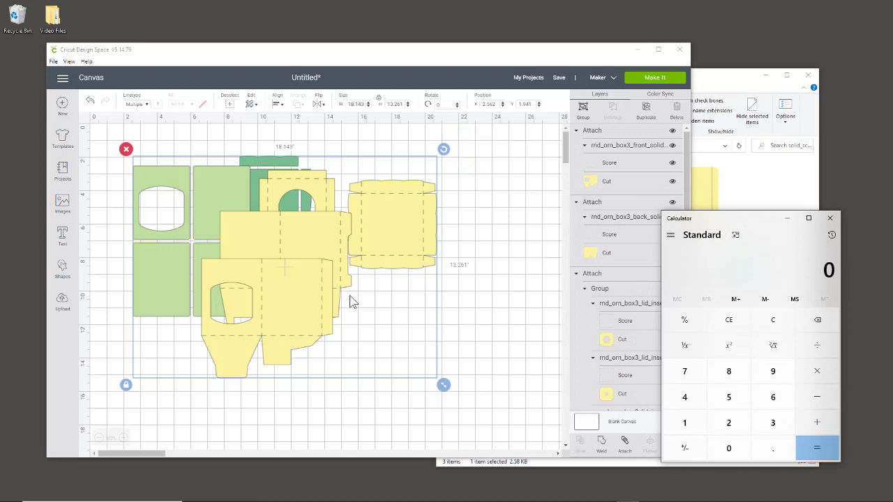
left_click(512, 395)
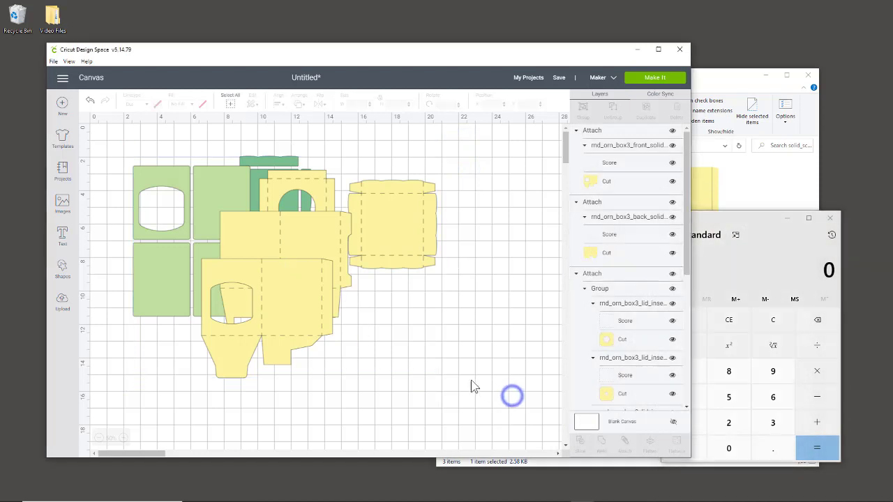
Step: Reselect every piece with Ctrl+A to show the combined size 18.143 × 13.261 in
left_click(406, 224)
left_click_drag(508, 390, 110, 140)
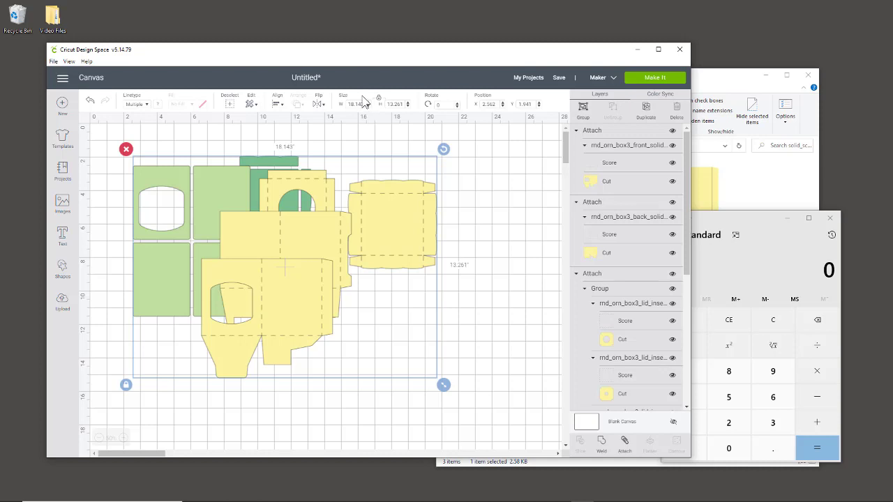
left_click(468, 428)
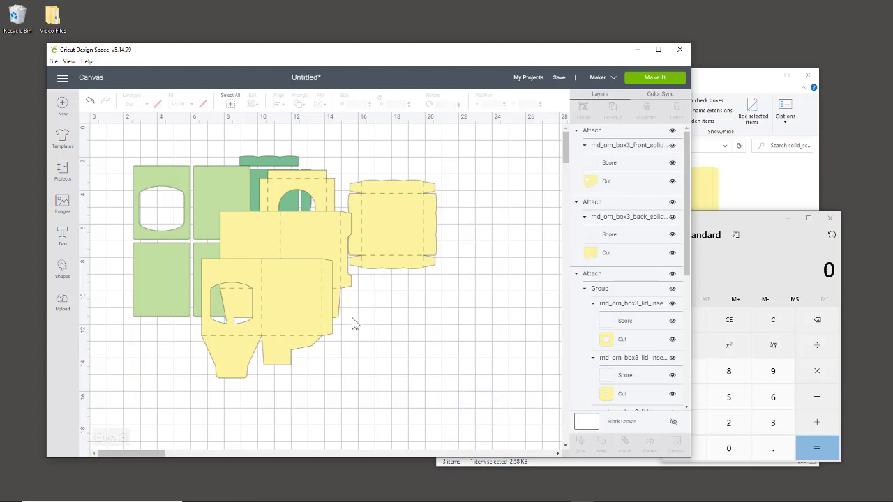
key("ctrl+a")
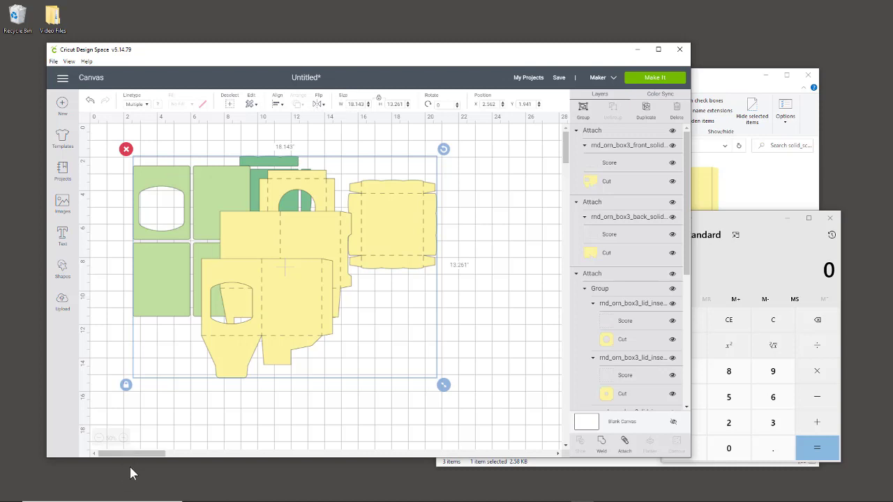
Step: Move Calculator beside the design and enter the width 18.143
left_click(762, 242)
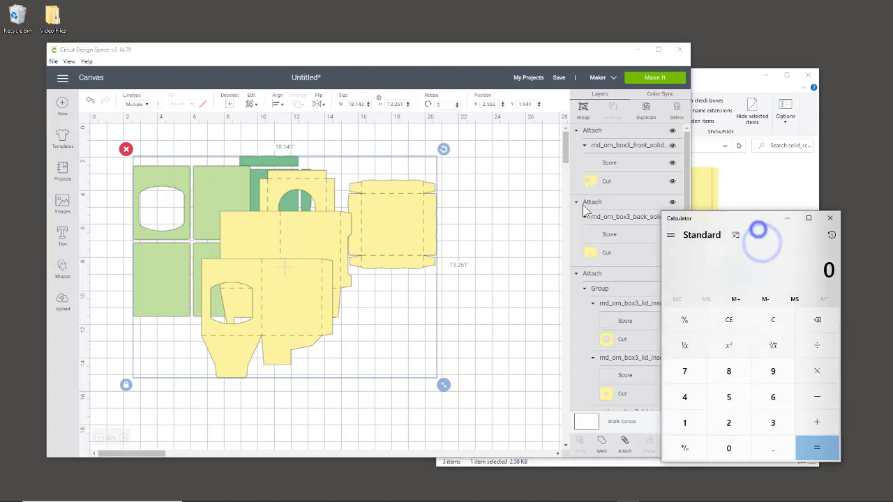
left_click_drag(761, 221, 568, 221)
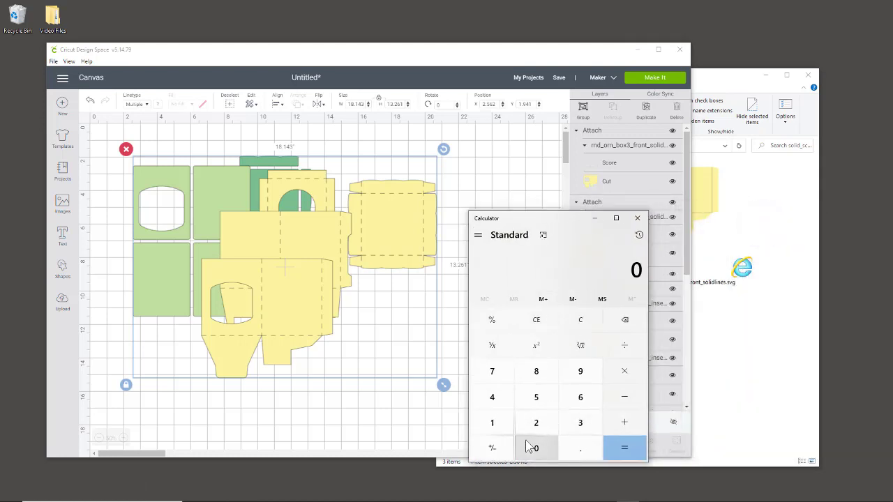
left_click(501, 431)
left_click(536, 375)
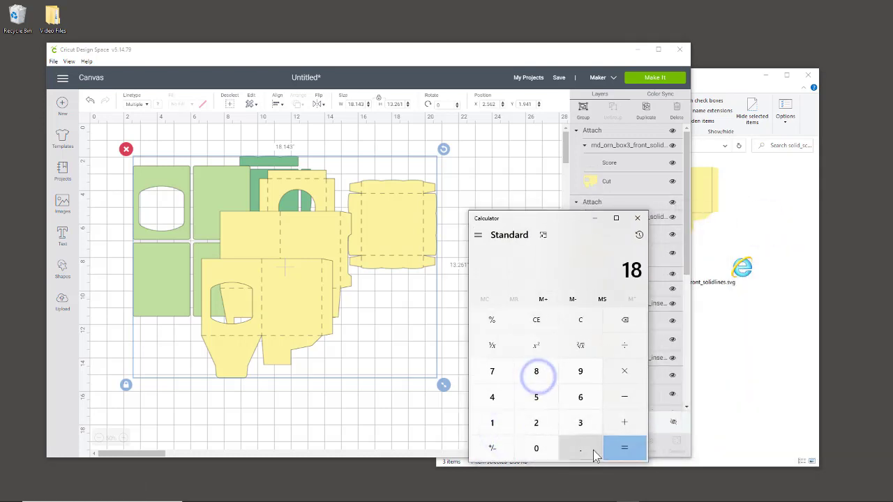
left_click(591, 450)
left_click(489, 424)
left_click(492, 399)
left_click(576, 422)
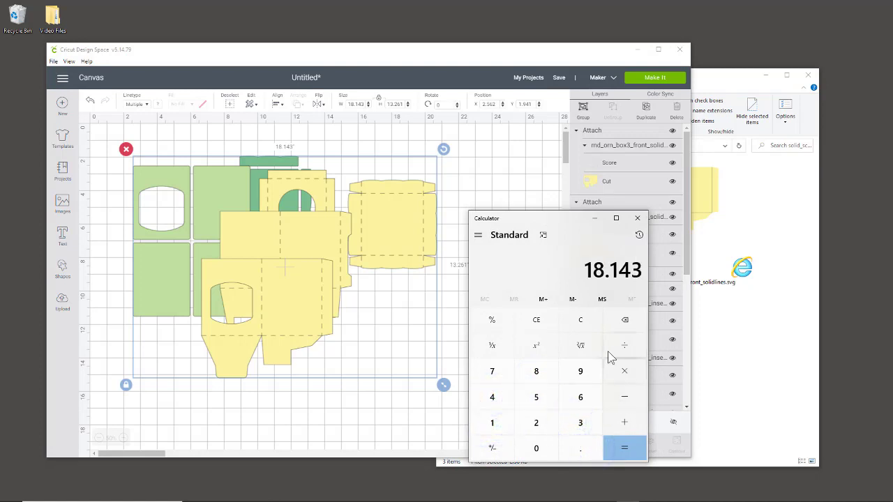
Step: Multiply 18.143 by 96.9% to get 17.580567
left_click(632, 376)
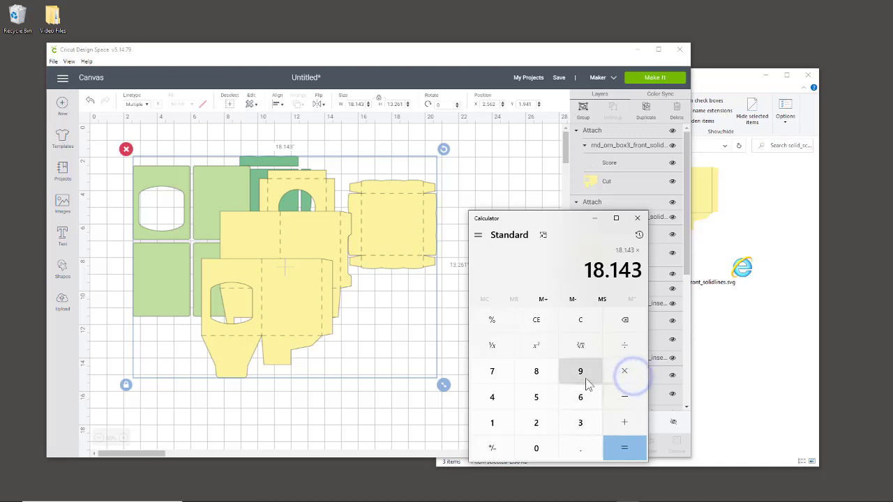
left_click(580, 372)
left_click(580, 397)
left_click(580, 448)
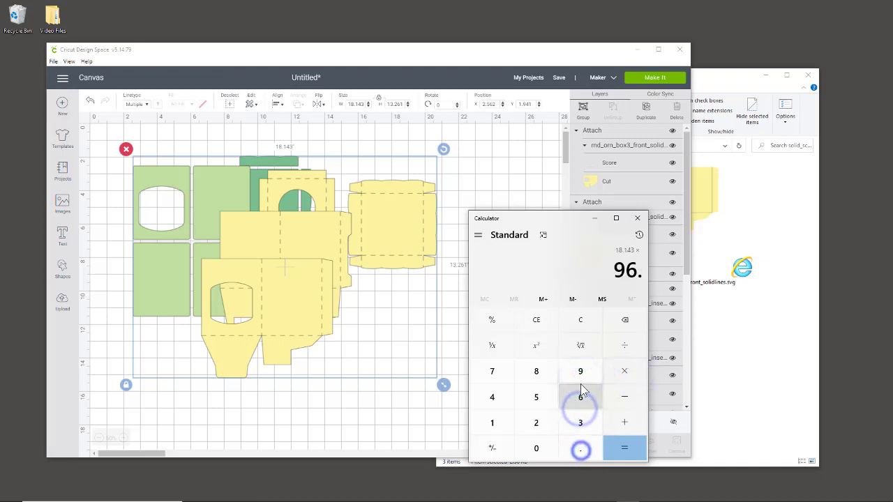
left_click(579, 374)
left_click(492, 319)
left_click(624, 450)
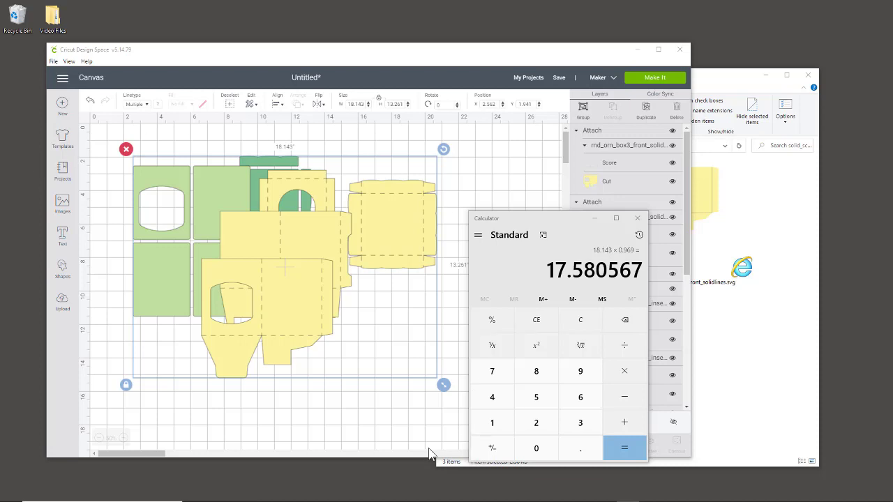
Step: Compare the design's width value with the result and keep Calculator at the right edge
left_click(355, 104)
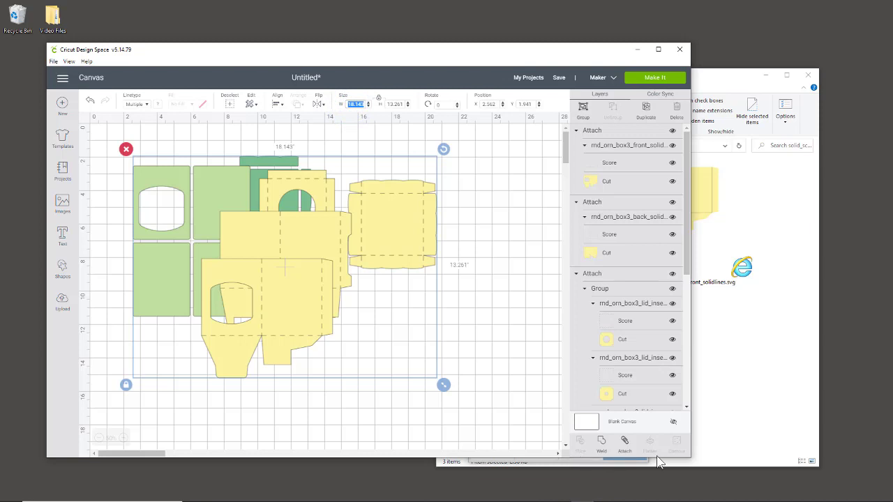
left_click(574, 460)
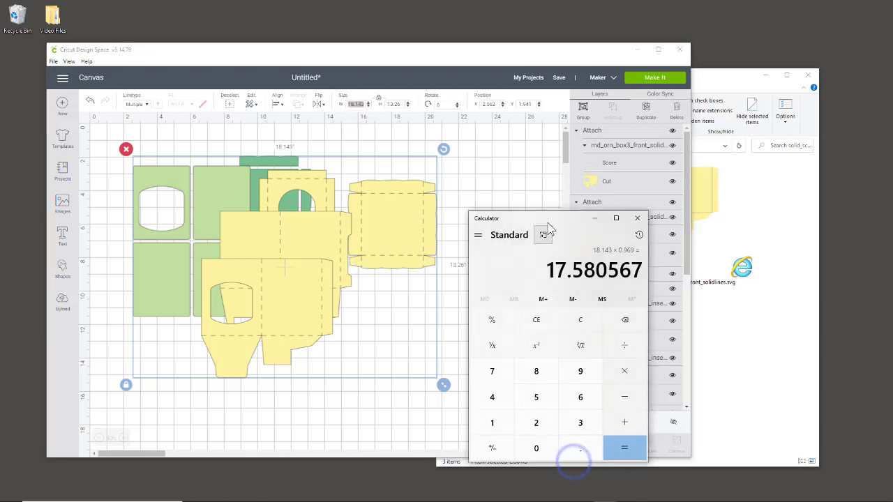
left_click_drag(548, 224, 796, 198)
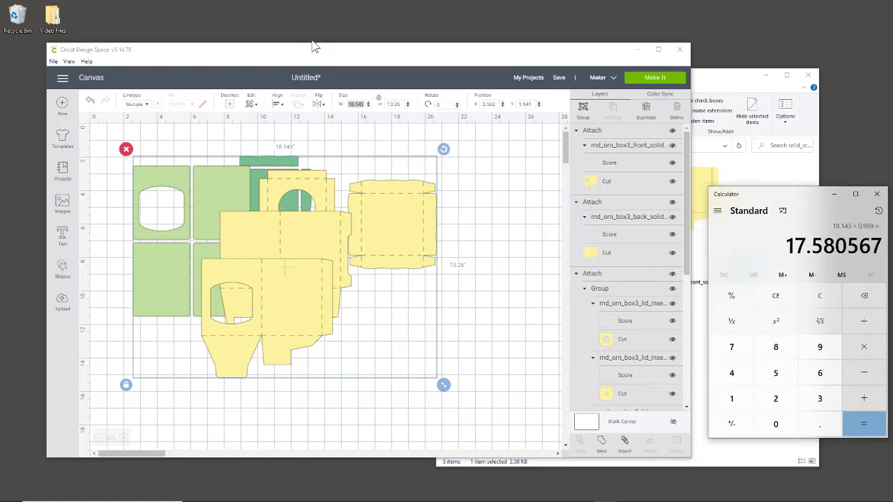
Step: Resize the combined box pieces to 17.58 wide (12.849 tall)
left_click(330, 54)
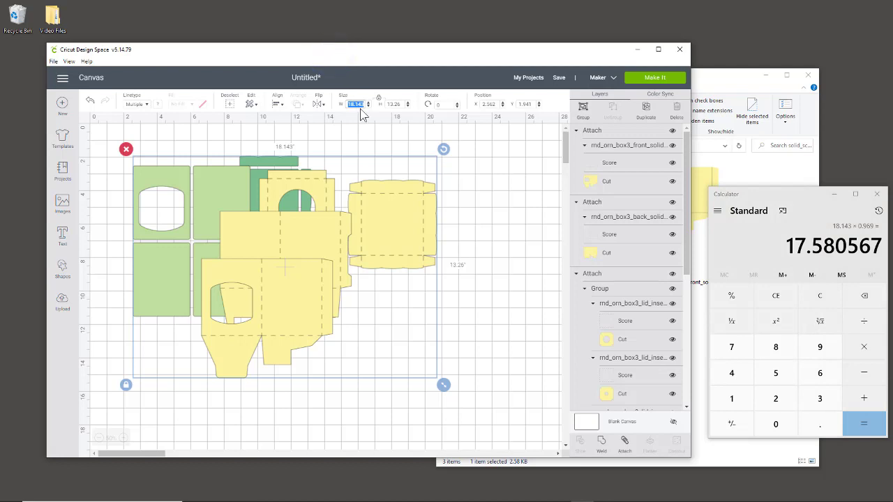
type("17.58")
key("Tab")
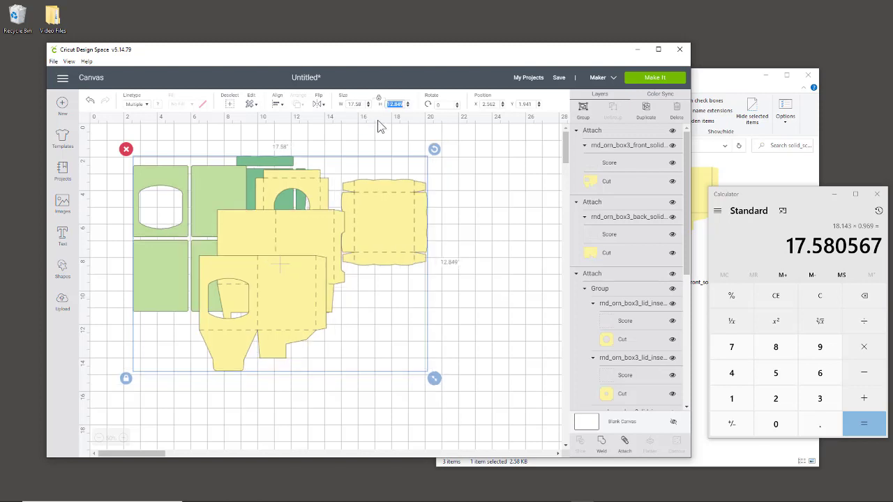
Step: Select all the box pieces and move them up-left to about X 1.895, Y 1.08
left_click(467, 286)
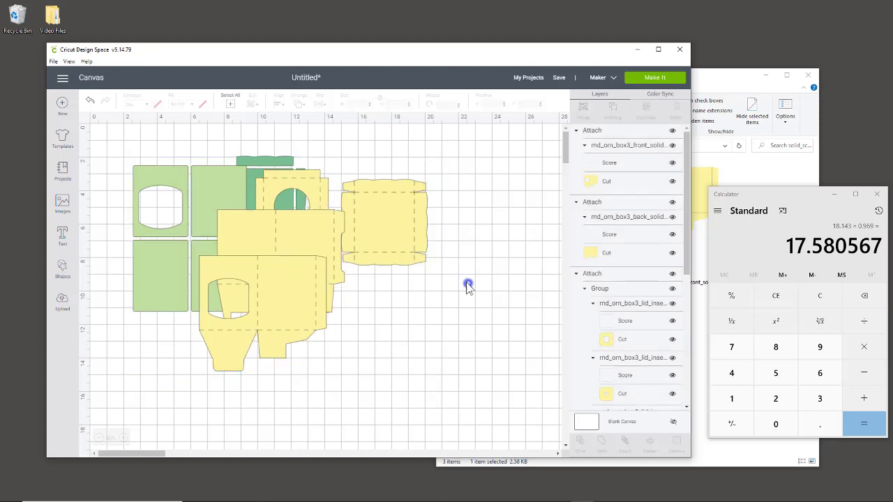
left_click(274, 198)
left_click(116, 138)
left_click_drag(115, 138, 512, 409)
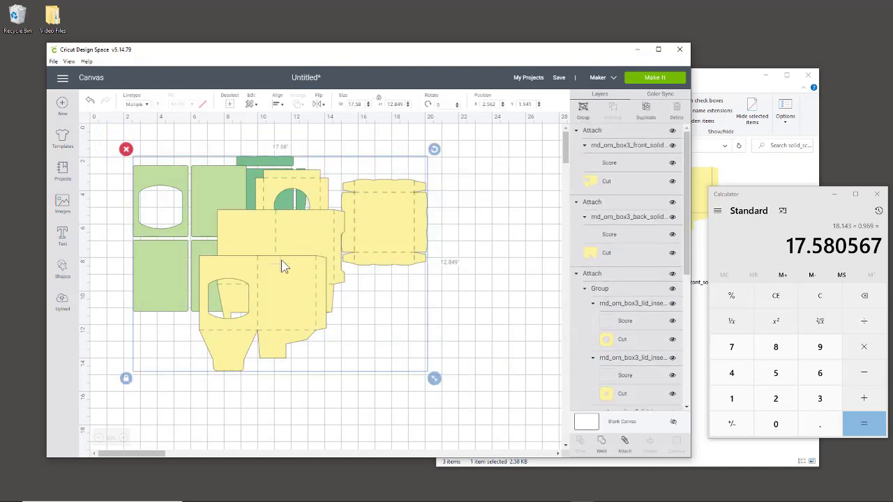
mouse_move(285, 265)
left_mouse_down()
mouse_move(323, 277)
mouse_move(279, 261)
mouse_move(285, 272)
left_mouse_up()
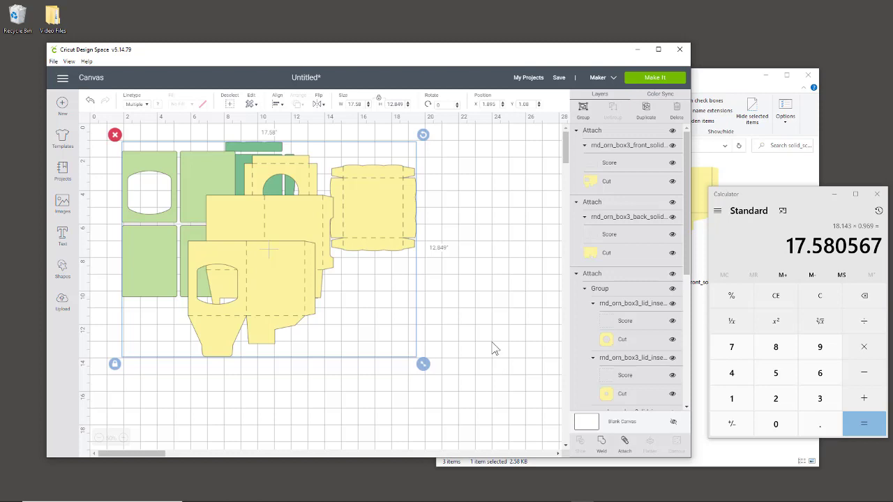
Step: Spread the box pieces apart and place the lid-insert group at X 14.108, Y 1.449
left_click(461, 409)
left_click_drag(279, 300, 494, 357)
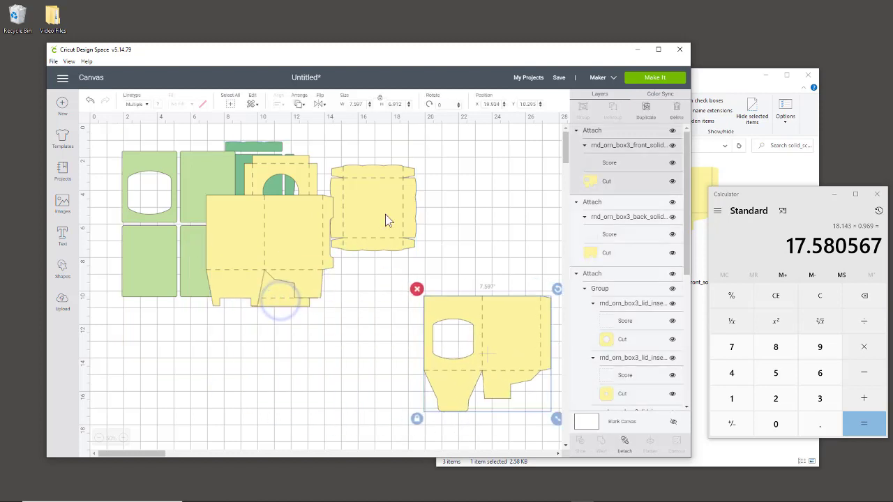
left_click_drag(384, 219, 512, 209)
left_click_drag(283, 227, 312, 352)
left_click_drag(392, 275, 380, 244)
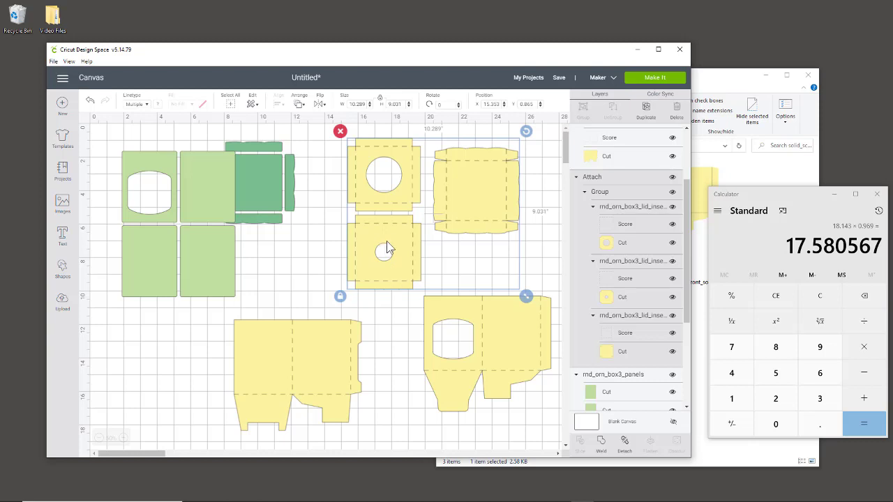
left_click_drag(391, 256, 382, 253)
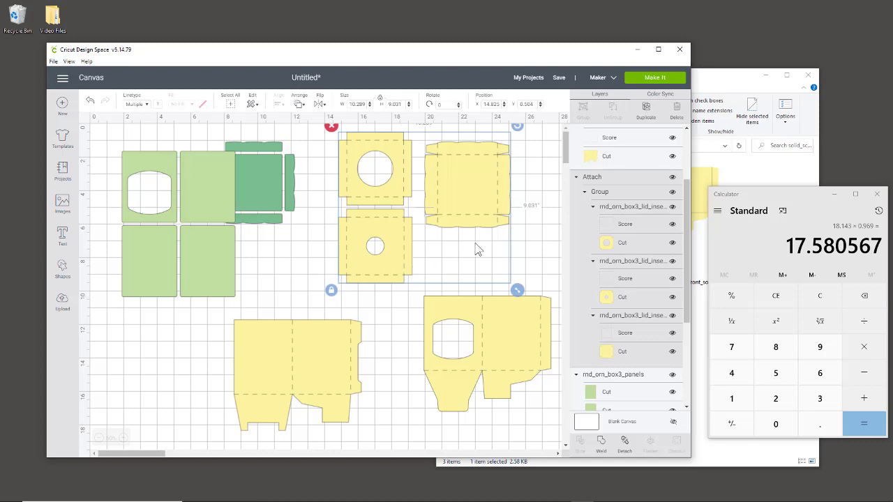
mouse_move(392, 258)
left_mouse_down()
mouse_move(378, 276)
mouse_move(393, 269)
left_mouse_up()
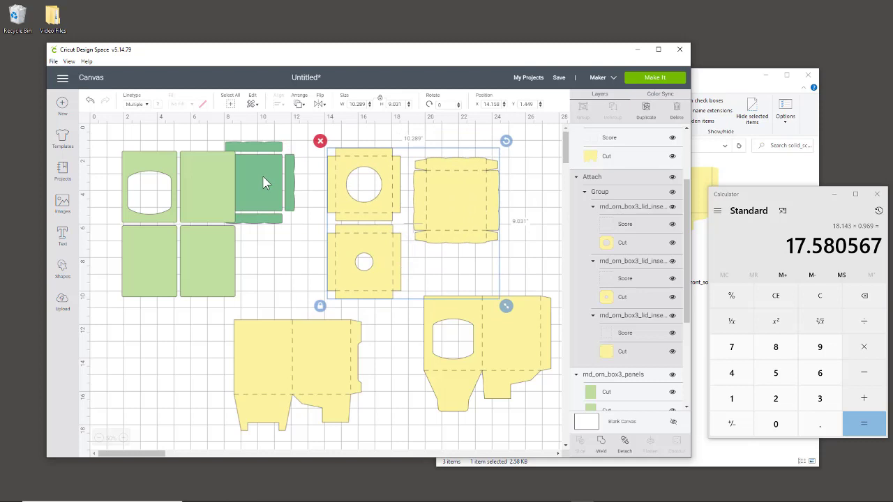
left_click(655, 77)
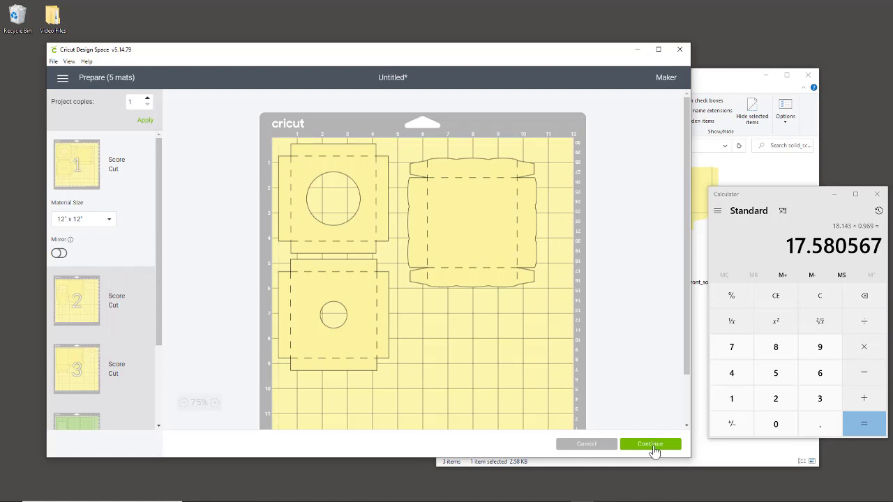
left_click(591, 445)
Step: Detach the yellow lid-insert group and ungroup its four pieces
left_click(385, 261)
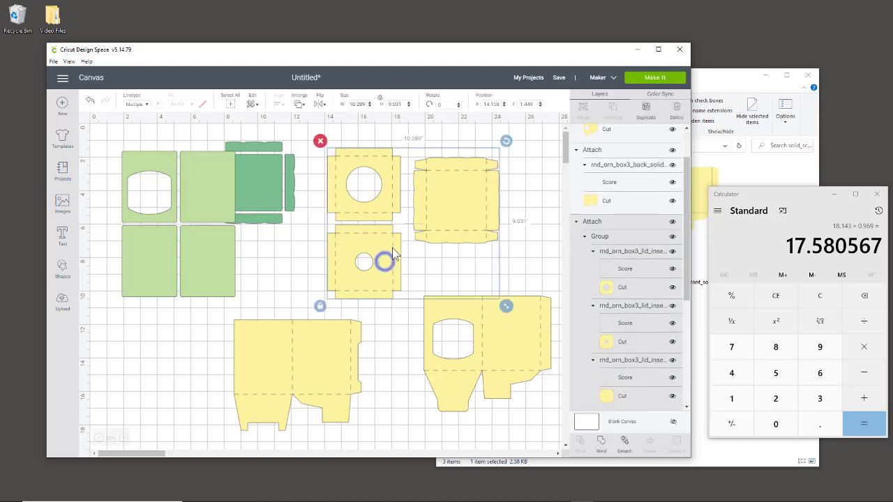
right_click(377, 247)
left_click(393, 239)
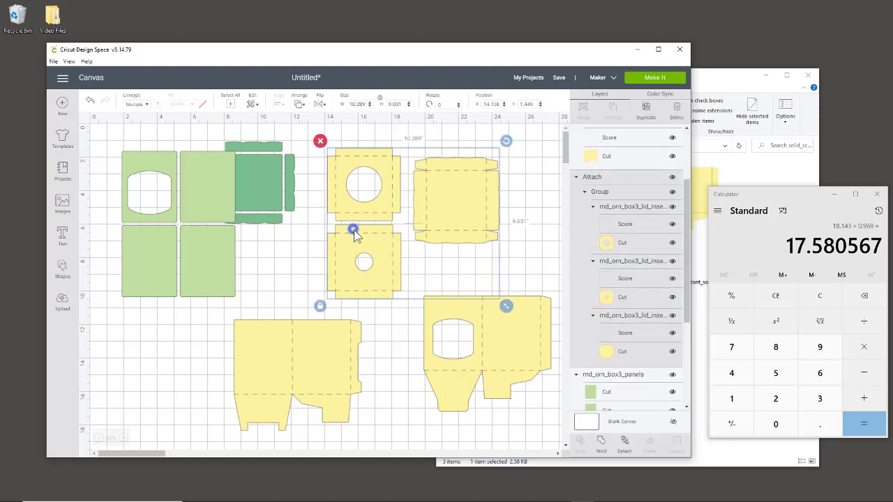
right_click(354, 230)
left_click(347, 219)
right_click(391, 256)
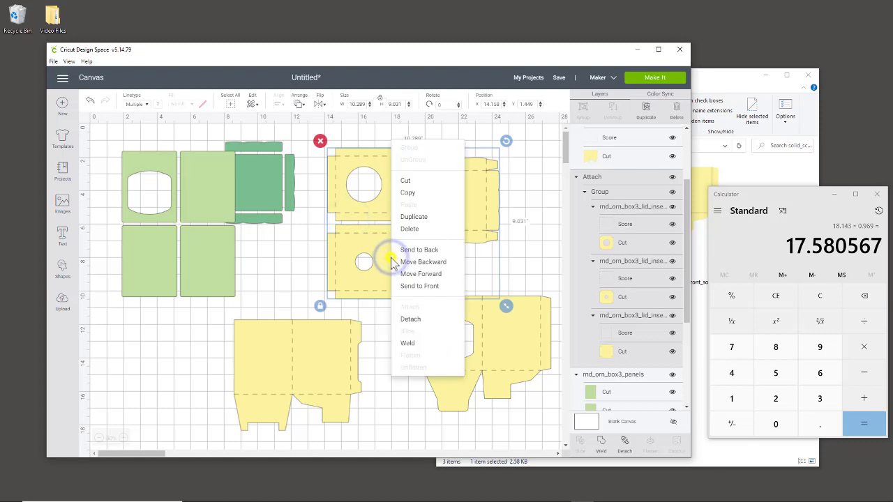
left_click(410, 318)
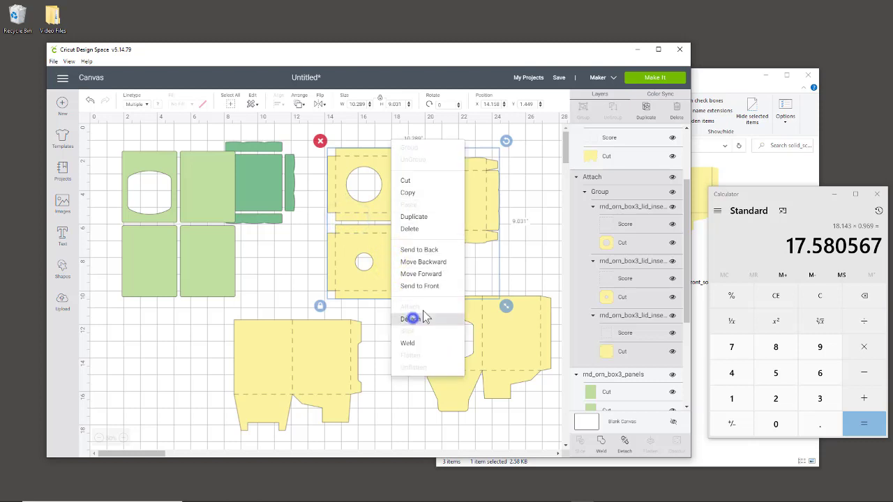
left_click(433, 260)
left_click(381, 263)
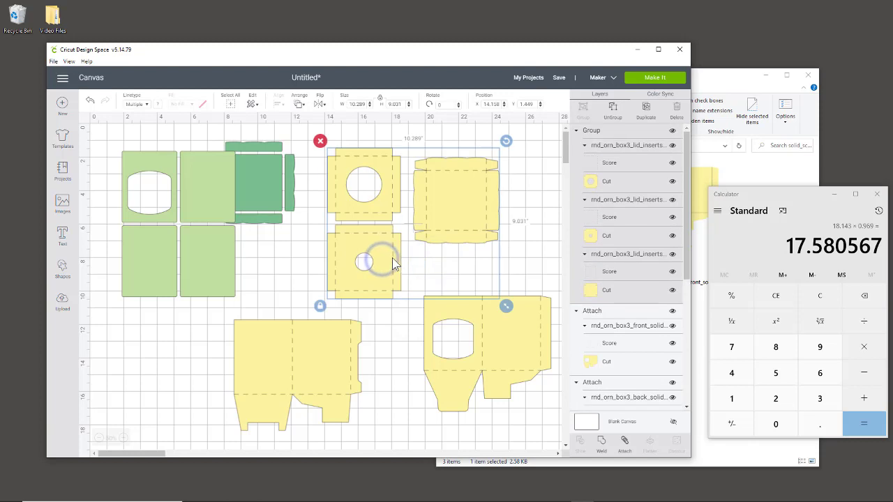
right_click(371, 195)
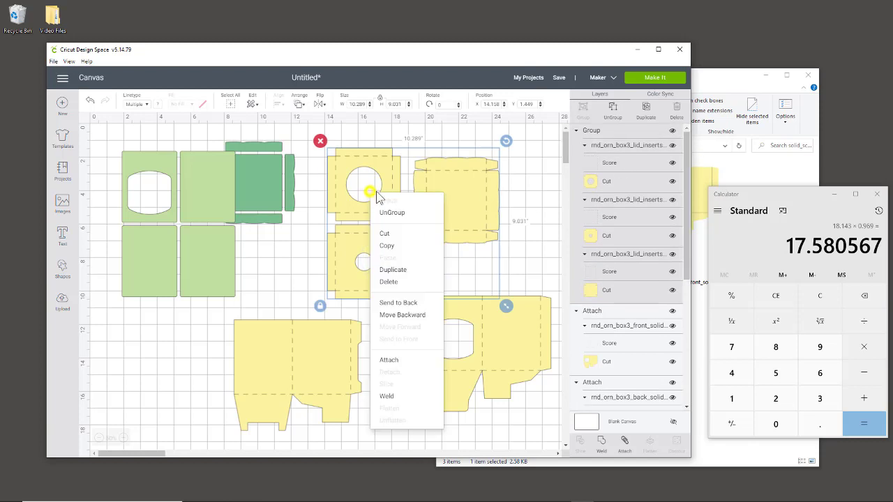
left_click(393, 213)
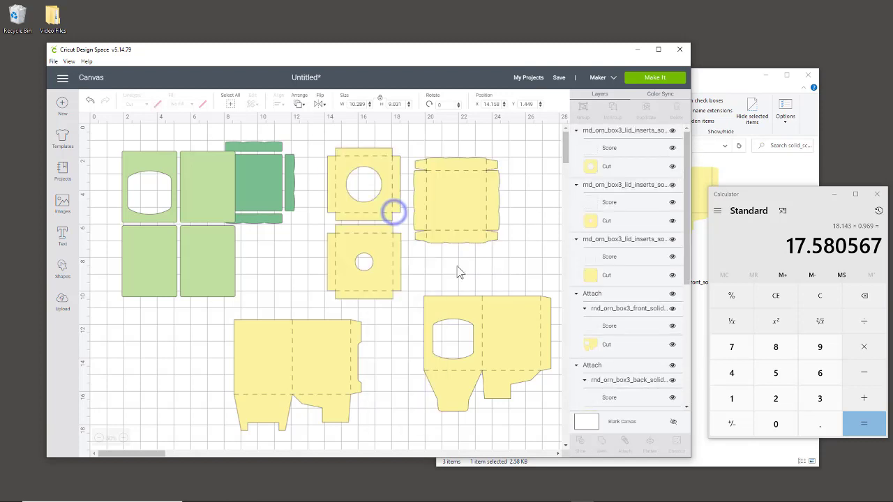
Step: Attach each of the three lid inserts on its own, then preview the mats
left_click(459, 211)
left_click(624, 444)
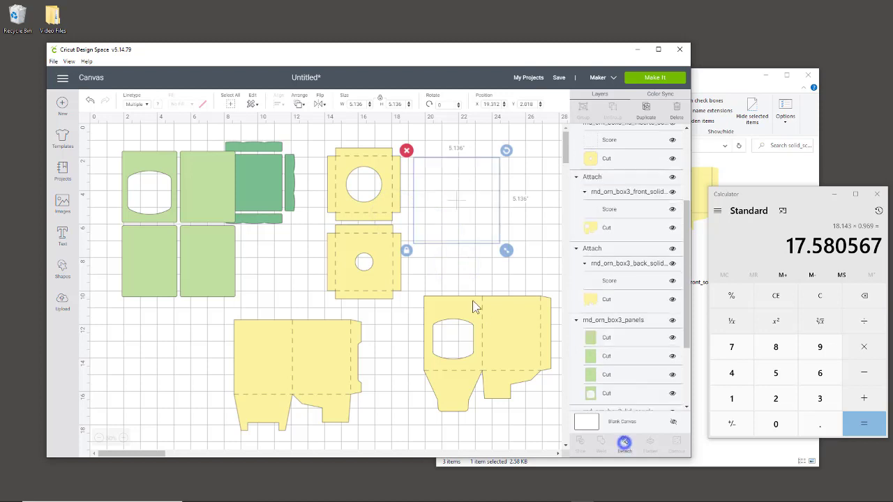
left_click(367, 200)
left_click(625, 444)
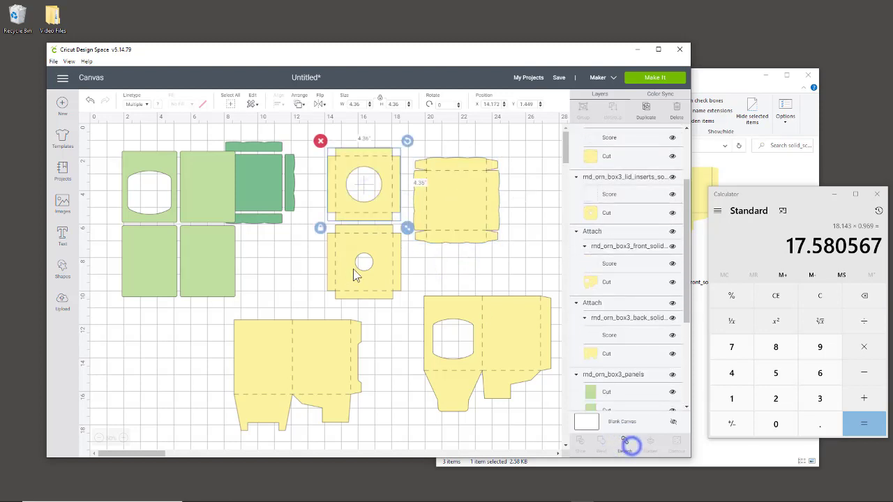
left_click(364, 265)
left_click(624, 444)
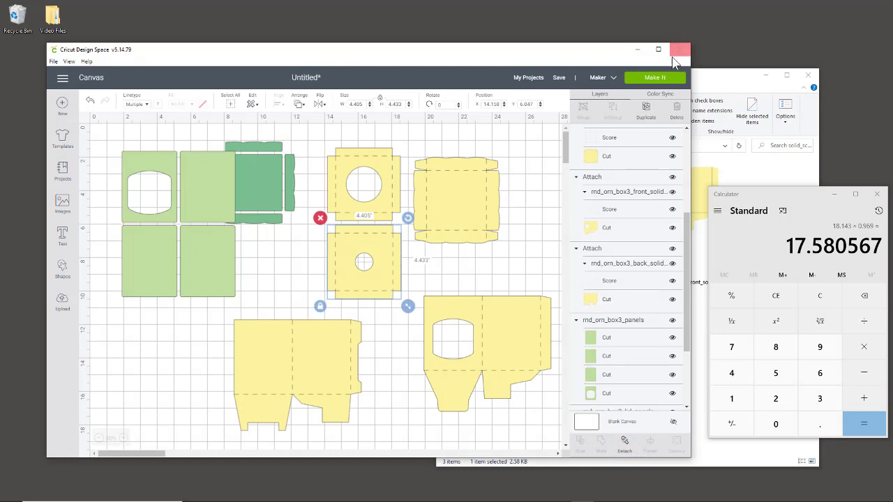
left_click(650, 78)
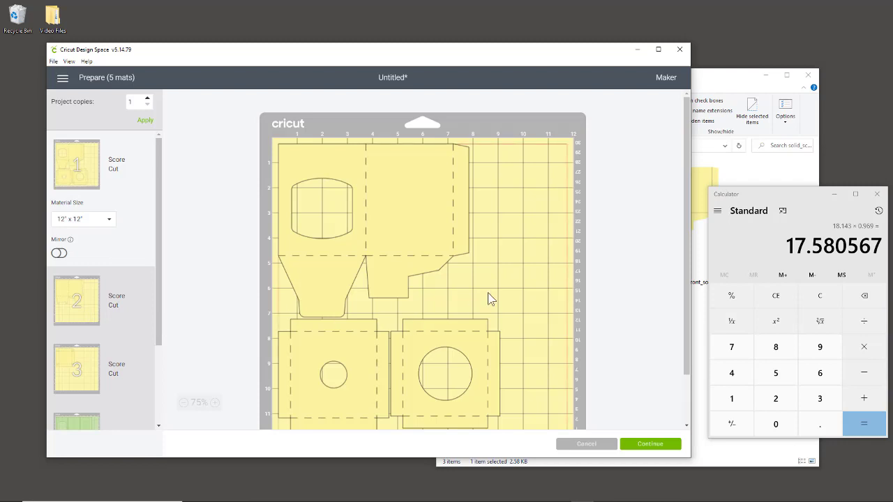
Step: Review the pieces laid out on mats 2 and 3
scroll(141, 361, "down", 1)
scroll(133, 352, "down", 2)
scroll(114, 339, "up", 3)
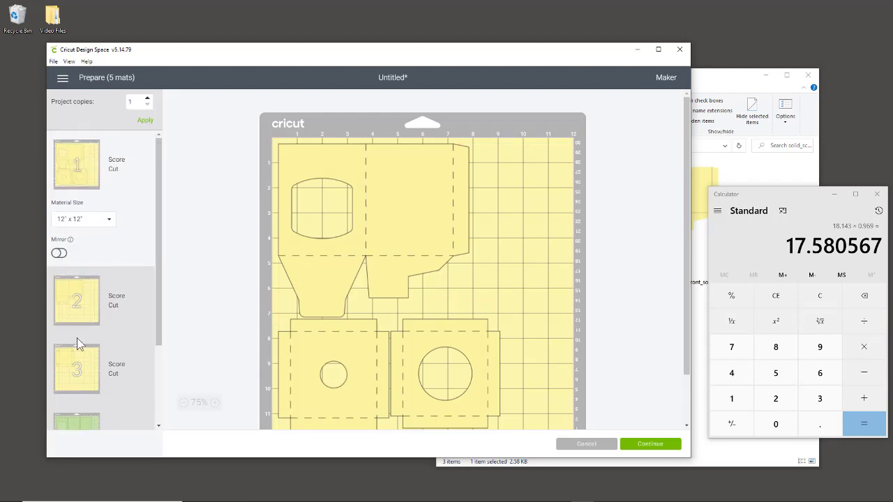
left_click(89, 318)
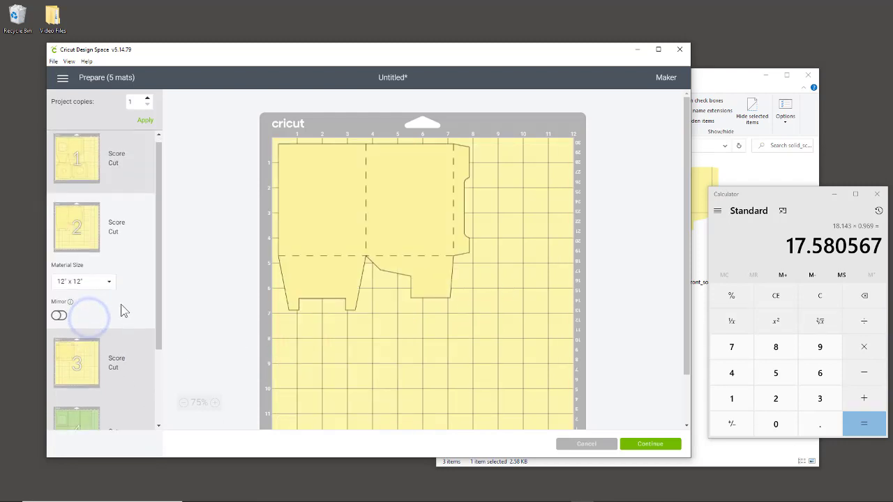
scroll(70, 335, "down", 1)
left_click(65, 331)
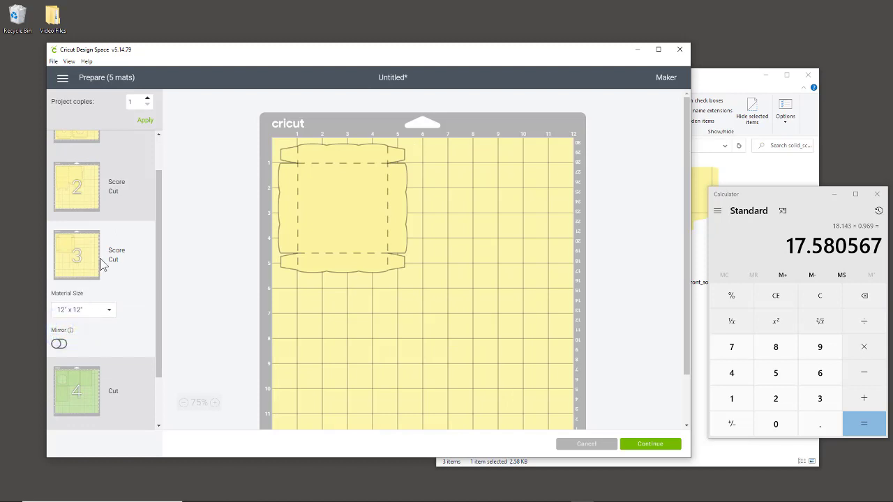
scroll(104, 263, "up", 2)
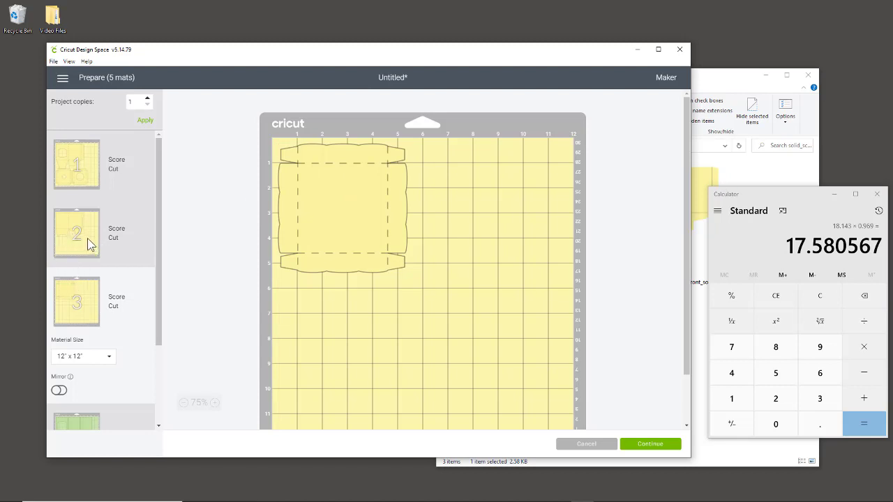
Step: Move the lid piece from mat 3 onto mat 2, placing it at the lower right
left_click(295, 185)
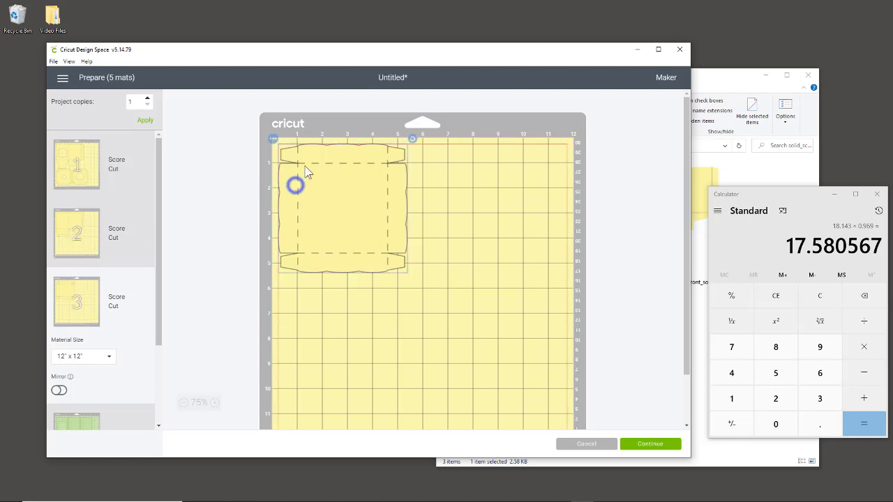
left_click(273, 140)
left_click(271, 154)
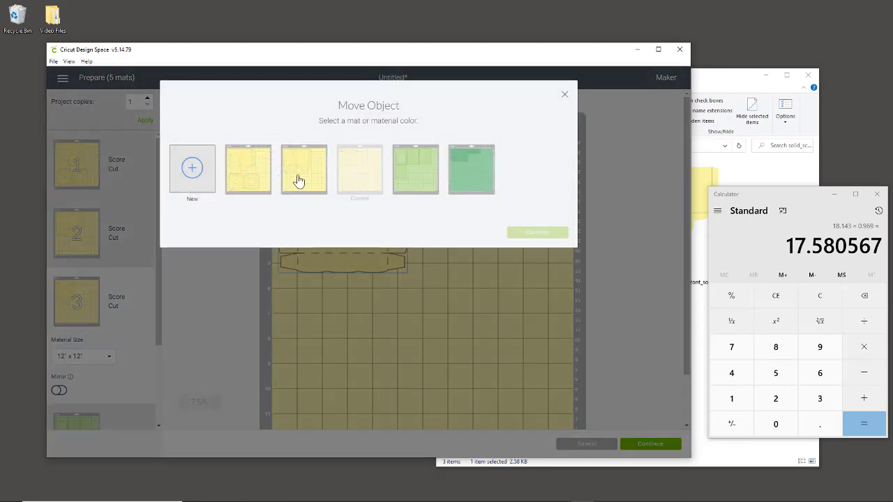
left_click(303, 180)
left_click(536, 232)
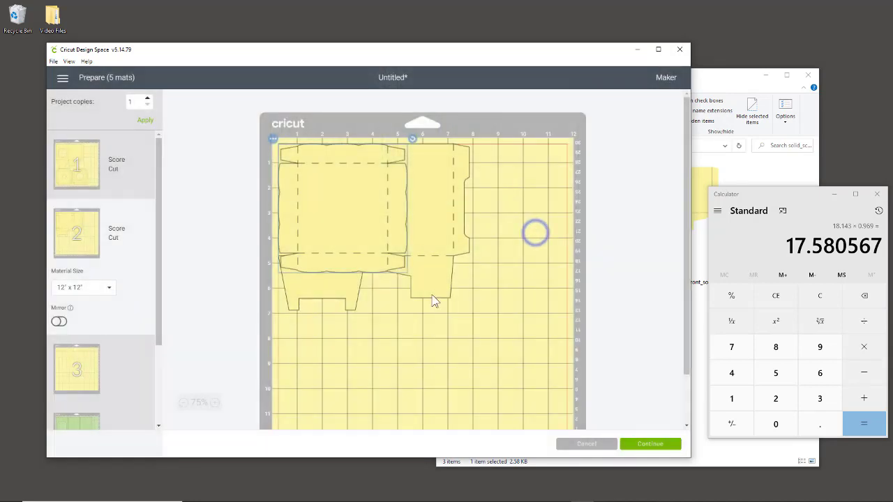
left_click_drag(392, 279, 488, 398)
scroll(488, 355, "down", 2)
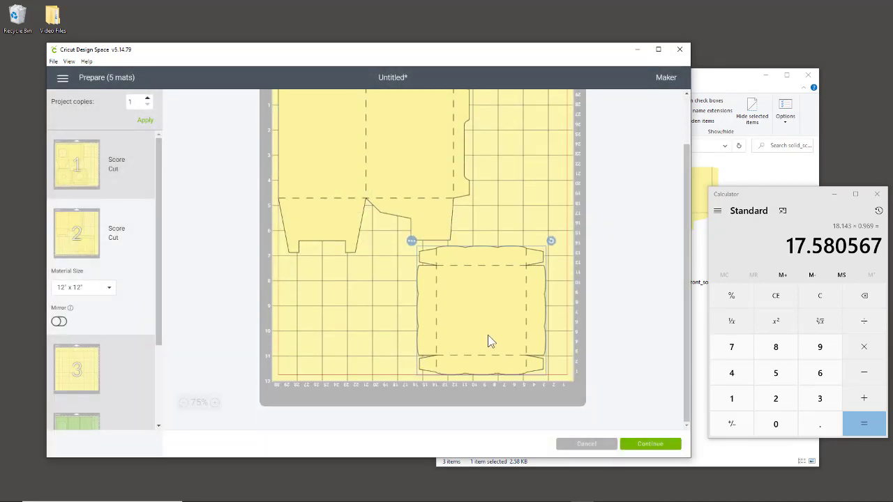
mouse_move(487, 335)
left_mouse_down()
mouse_move(402, 345)
mouse_move(492, 346)
left_mouse_up()
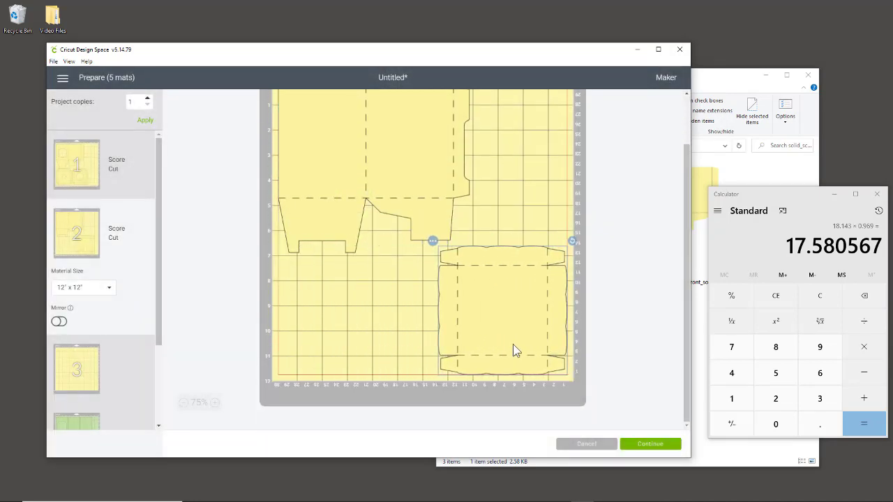
Step: Check mats 3, 2 and 1, then return to the canvas
left_click(207, 318)
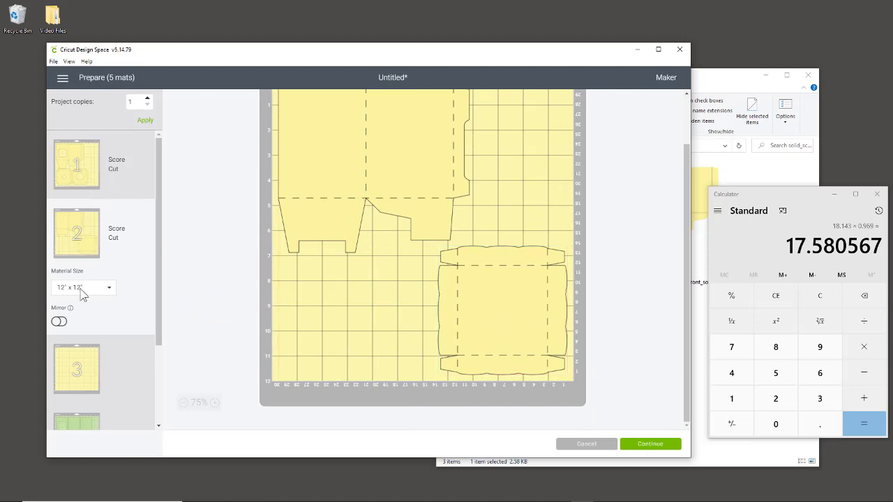
left_click(85, 373)
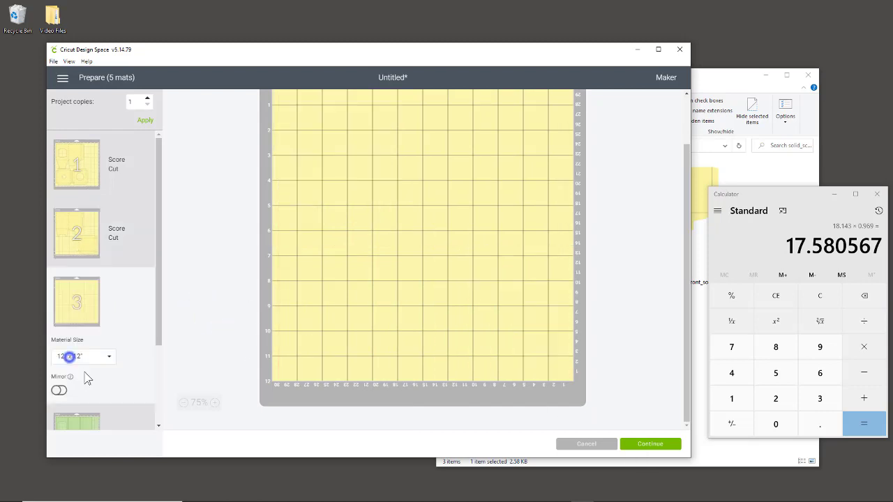
left_click(81, 243)
left_click(88, 170)
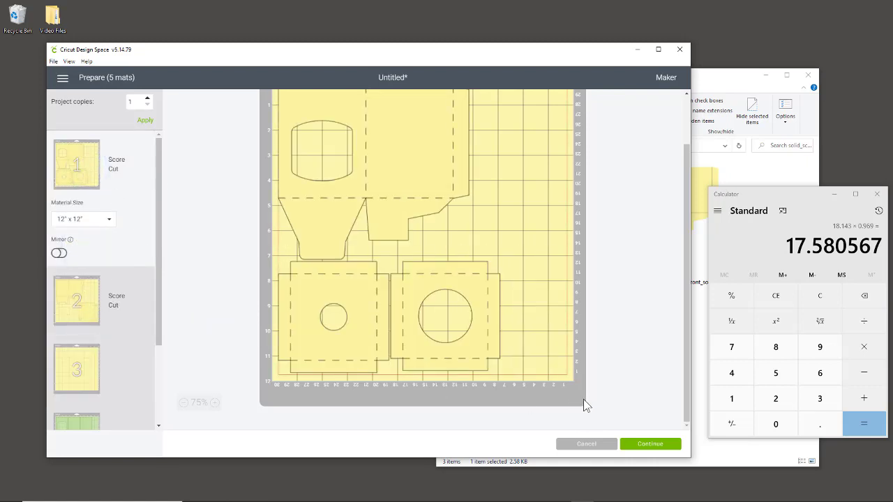
left_click(586, 444)
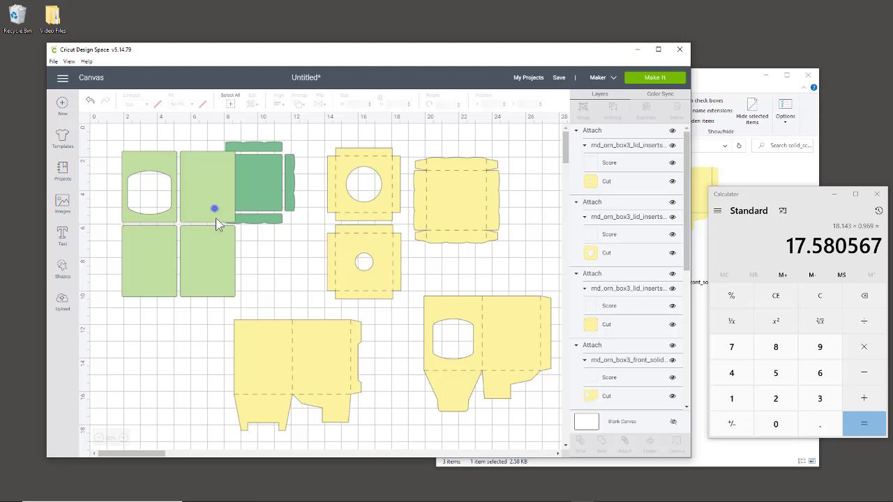
Step: Drag the 6.777 × 8.722 in light-green panels group down to Y 4.723
left_click_drag(216, 218, 217, 264)
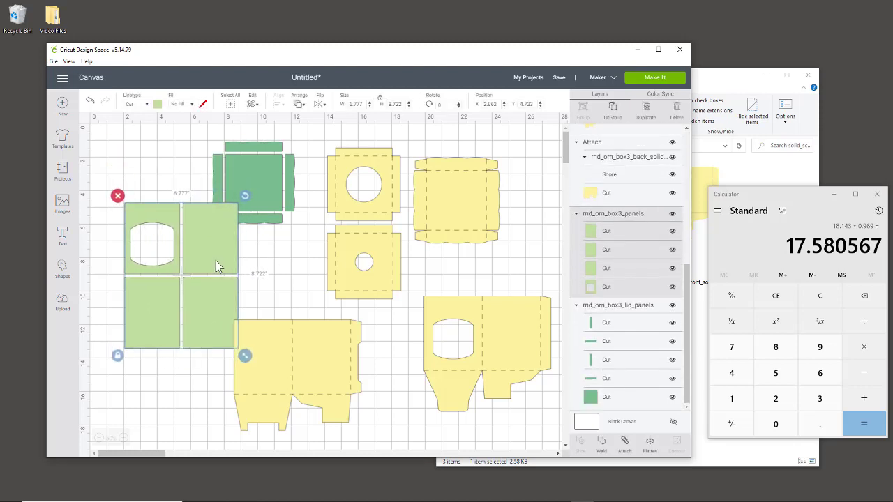